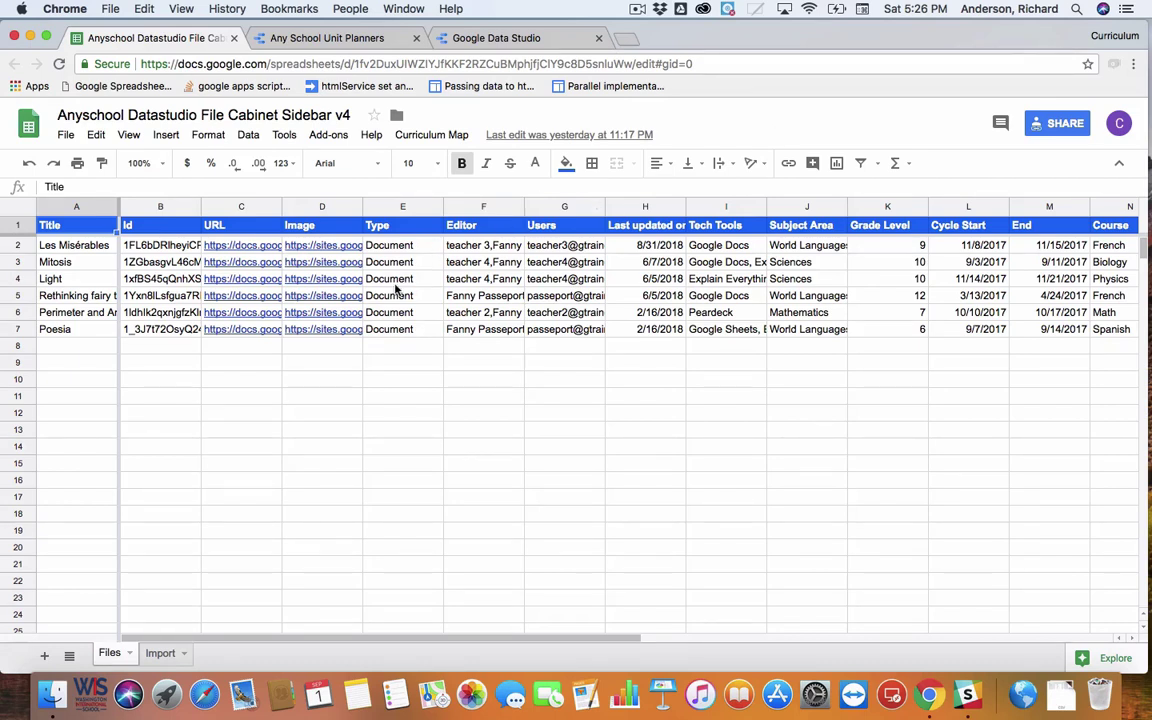
Compare the File Cabinet spreadsheet's unit planners against the Any School Unit Planners report.
{"action": "left_click", "coordinate": [322, 37]}
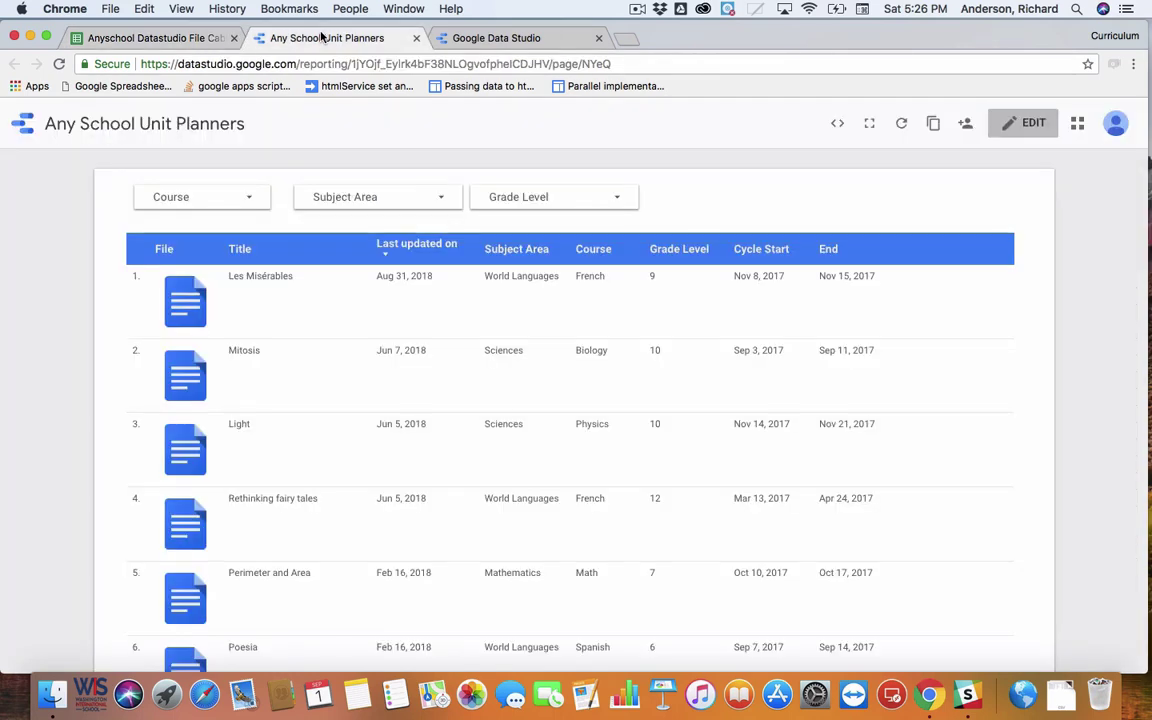
{"action": "left_click", "coordinate": [177, 40]}
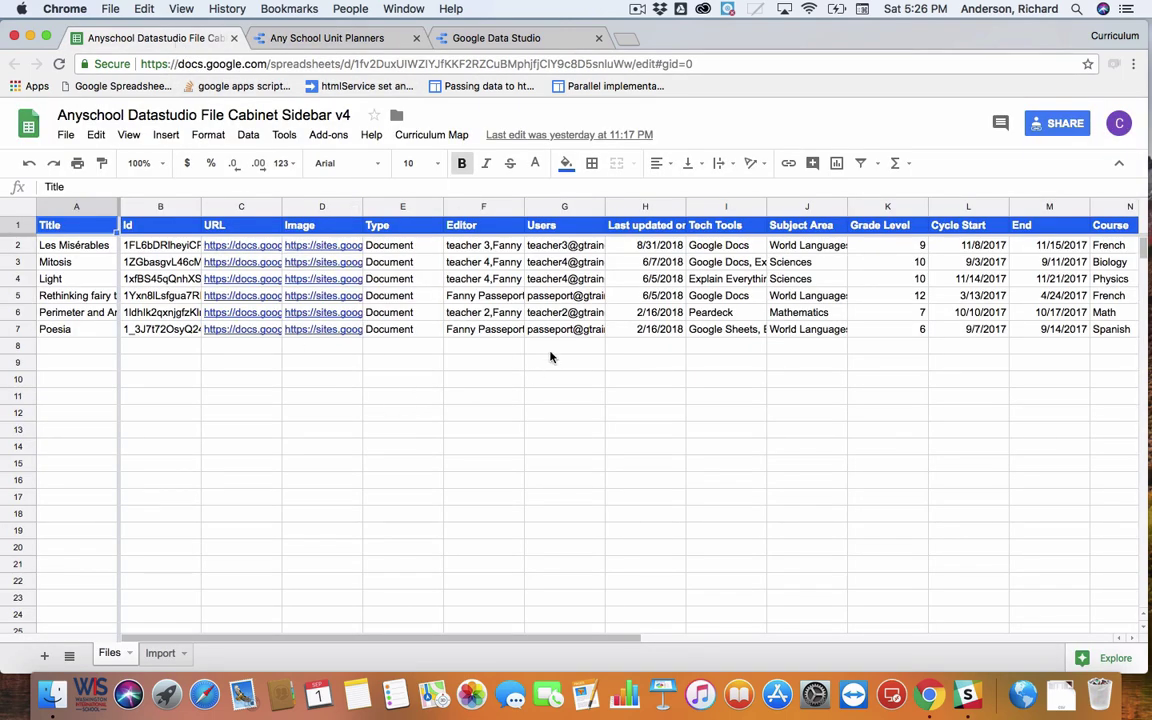
{"action": "left_click", "coordinate": [357, 38]}
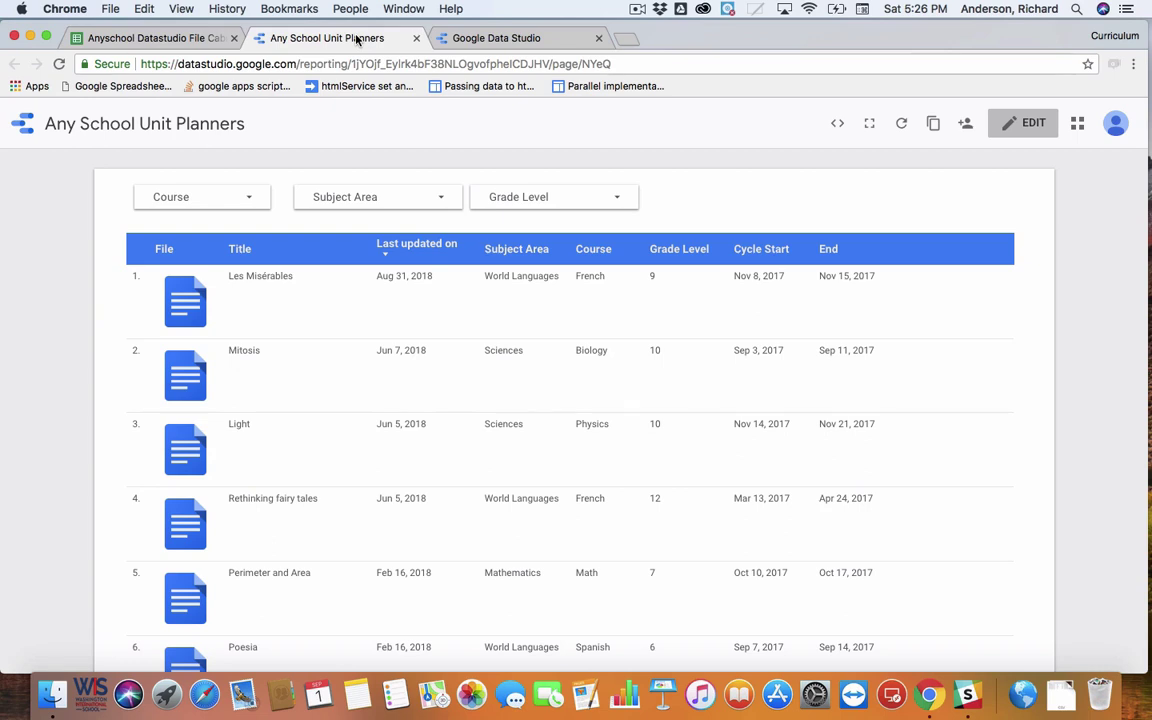
Create a blank report from the Data Studio home page and title it 'Curriculum Map'.
{"action": "left_click", "coordinate": [491, 40]}
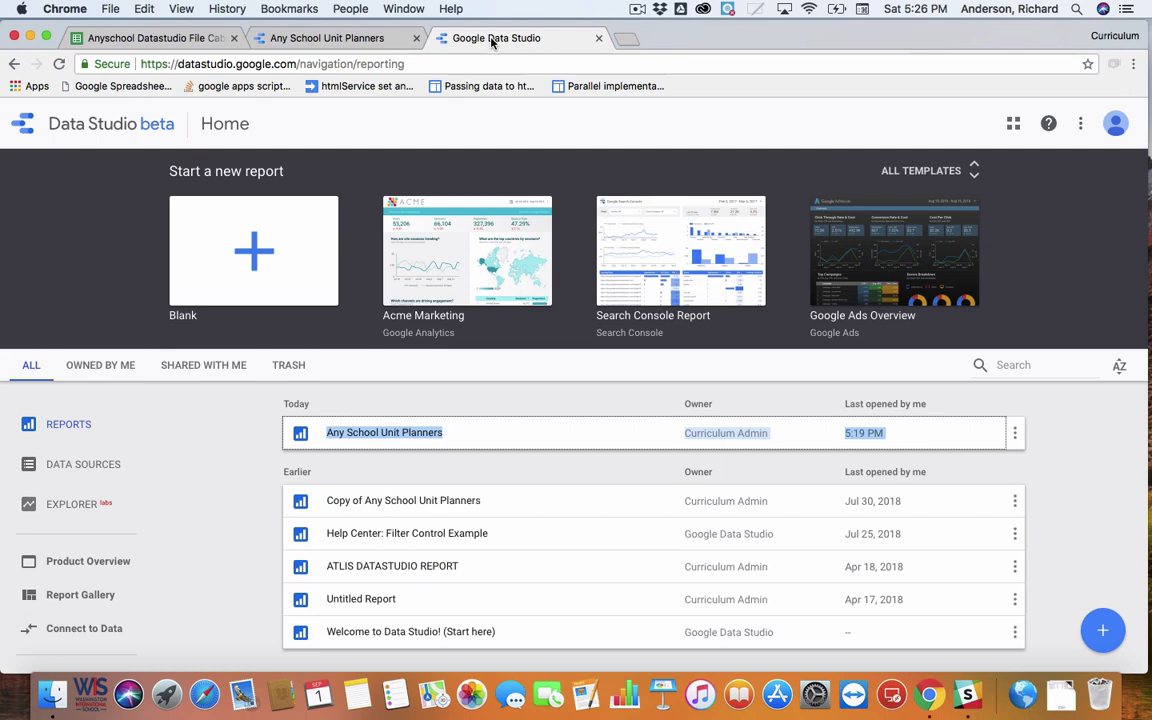
{"action": "left_click", "coordinate": [1104, 631]}
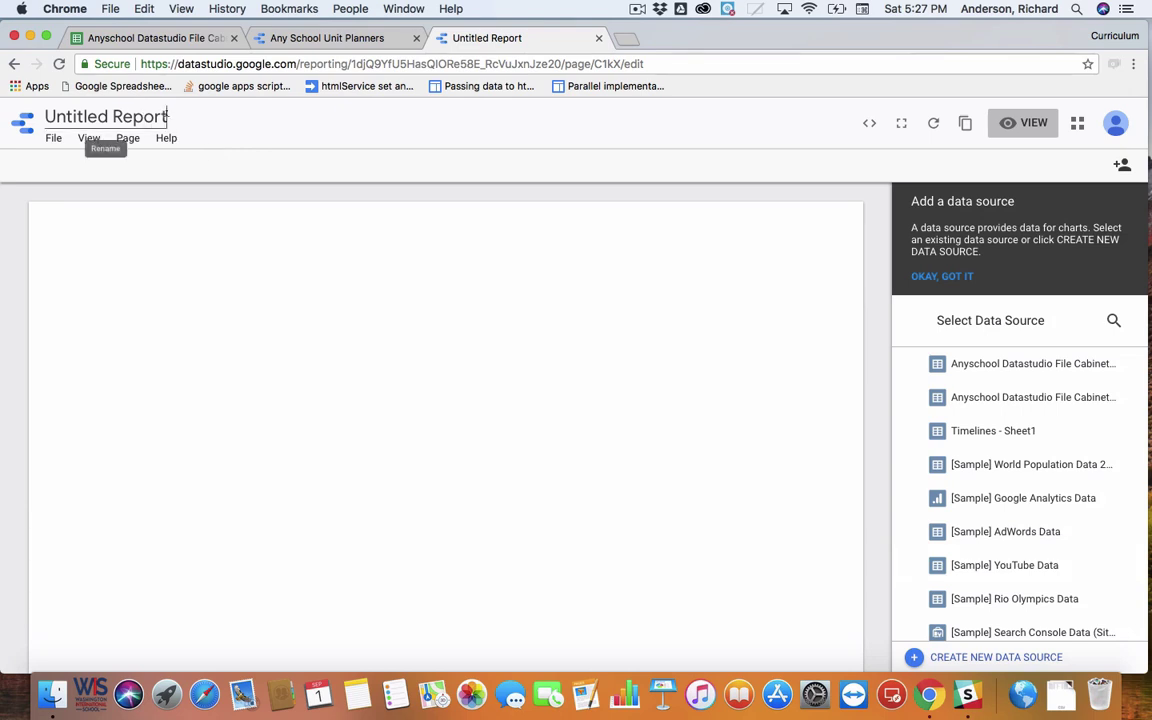
{"action": "left_click_drag", "start_coordinate": [163, 116], "coordinate": [41, 111]}
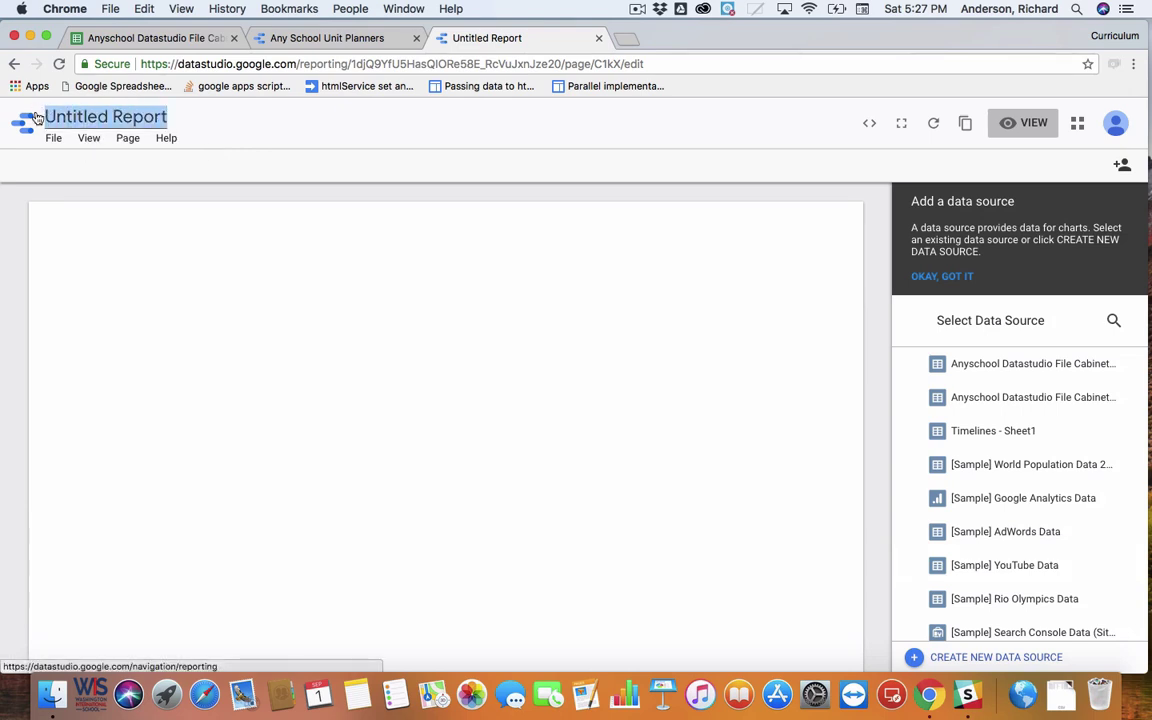
{"action": "type", "text": "Curric"}
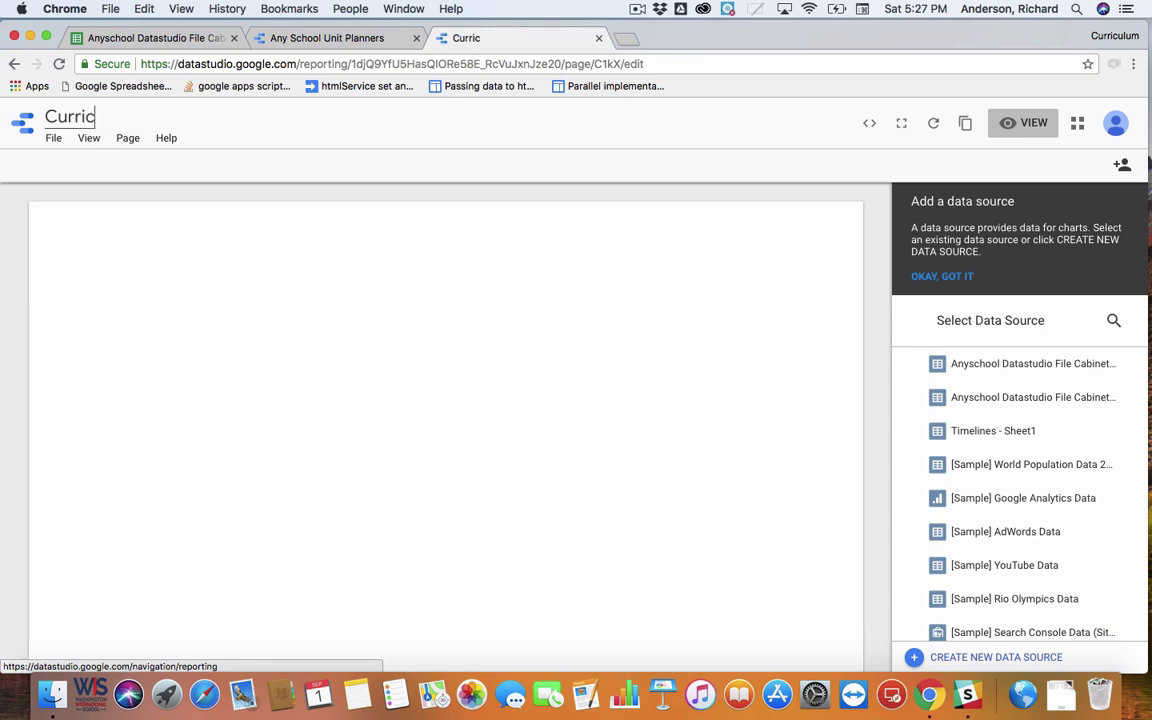
{"action": "type", "text": "ulum Ma"}
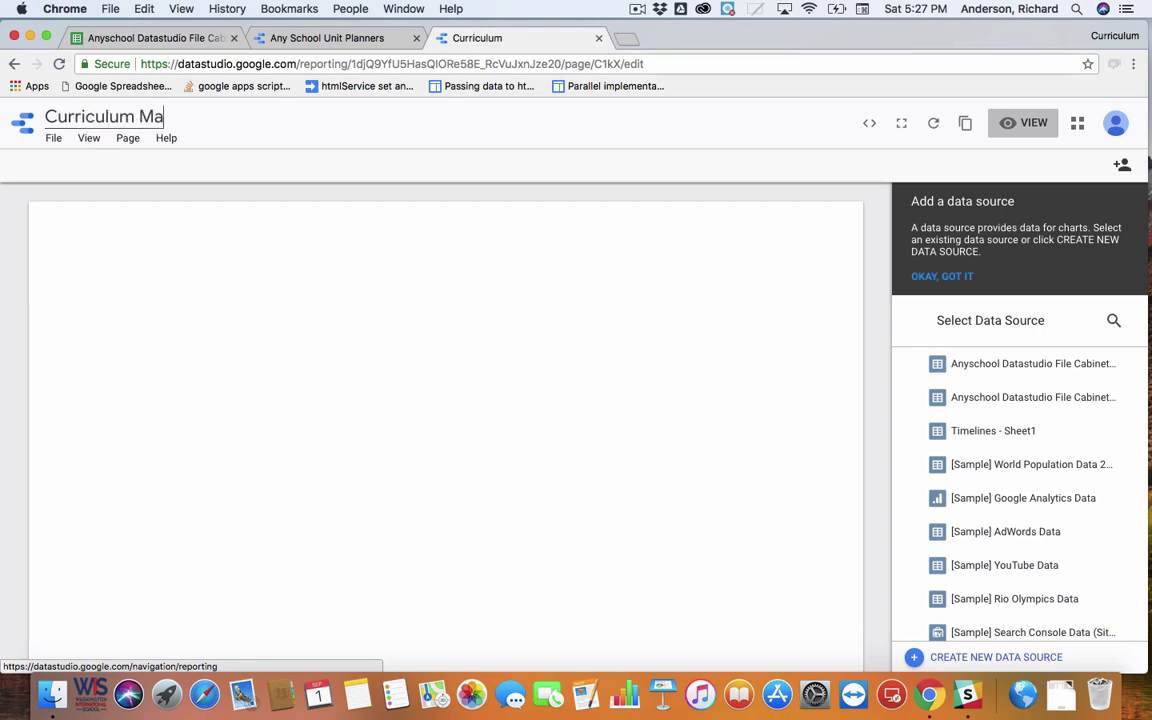
{"action": "type", "text": "p"}
{"action": "left_click", "coordinate": [254, 265]}
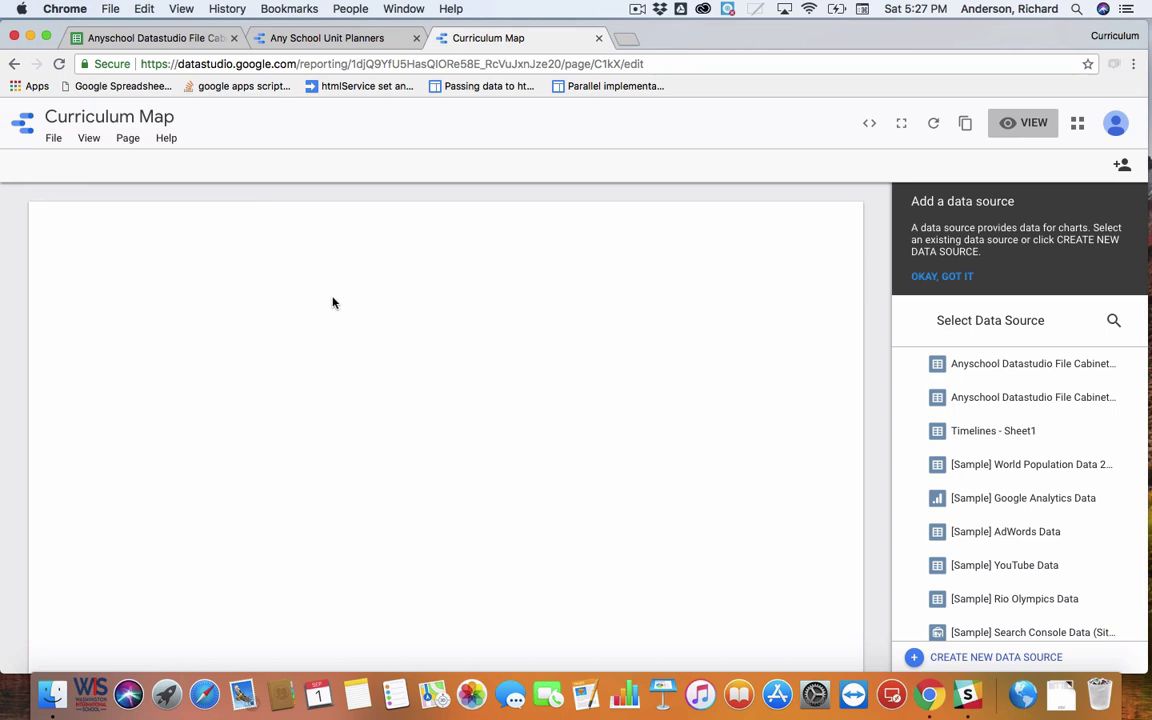
Connect the Files worksheet of 'Anyschool Datastudio File Cabinet Sidebar v4' via the Google Sheets connector.
{"action": "left_click", "coordinate": [976, 658]}
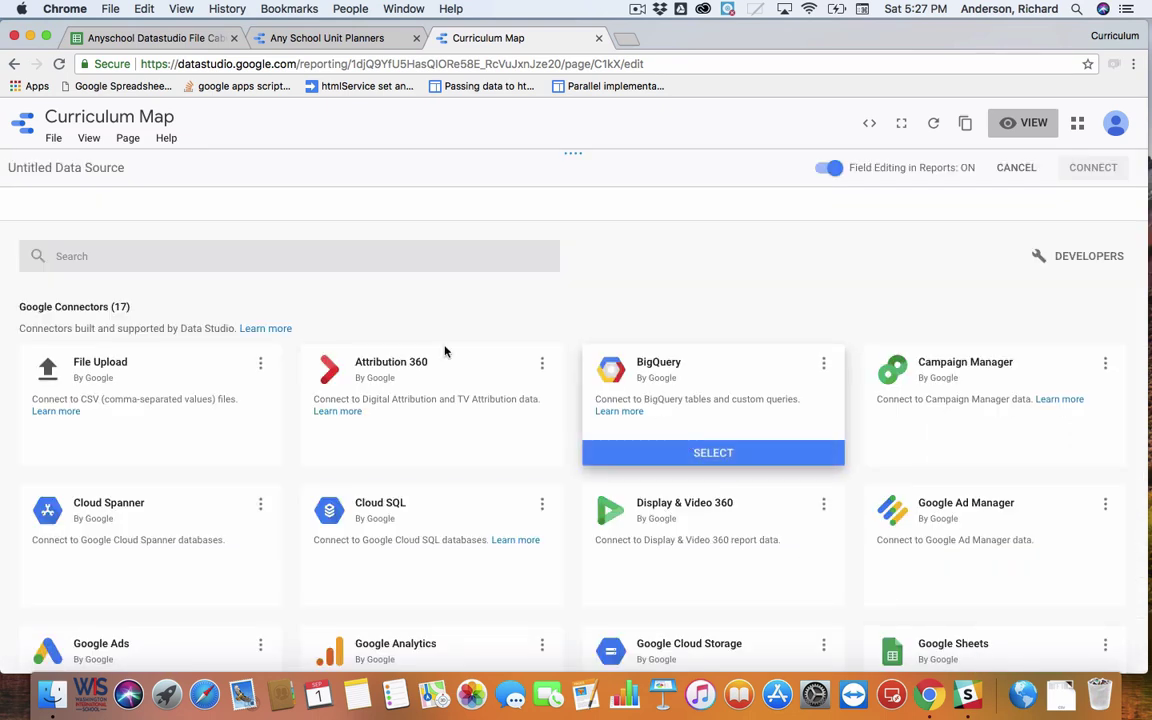
{"action": "scroll", "coordinate": [252, 569], "scroll_direction": "down", "scroll_amount": 3}
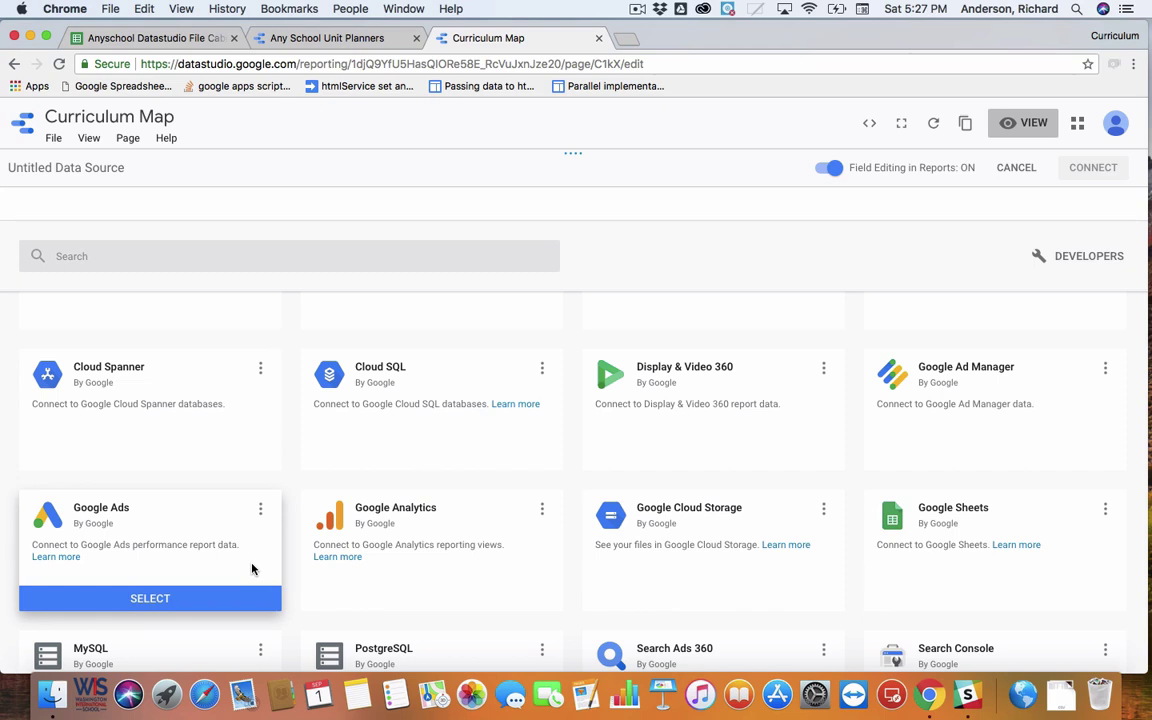
{"action": "scroll", "coordinate": [252, 569], "scroll_direction": "down", "scroll_amount": 1}
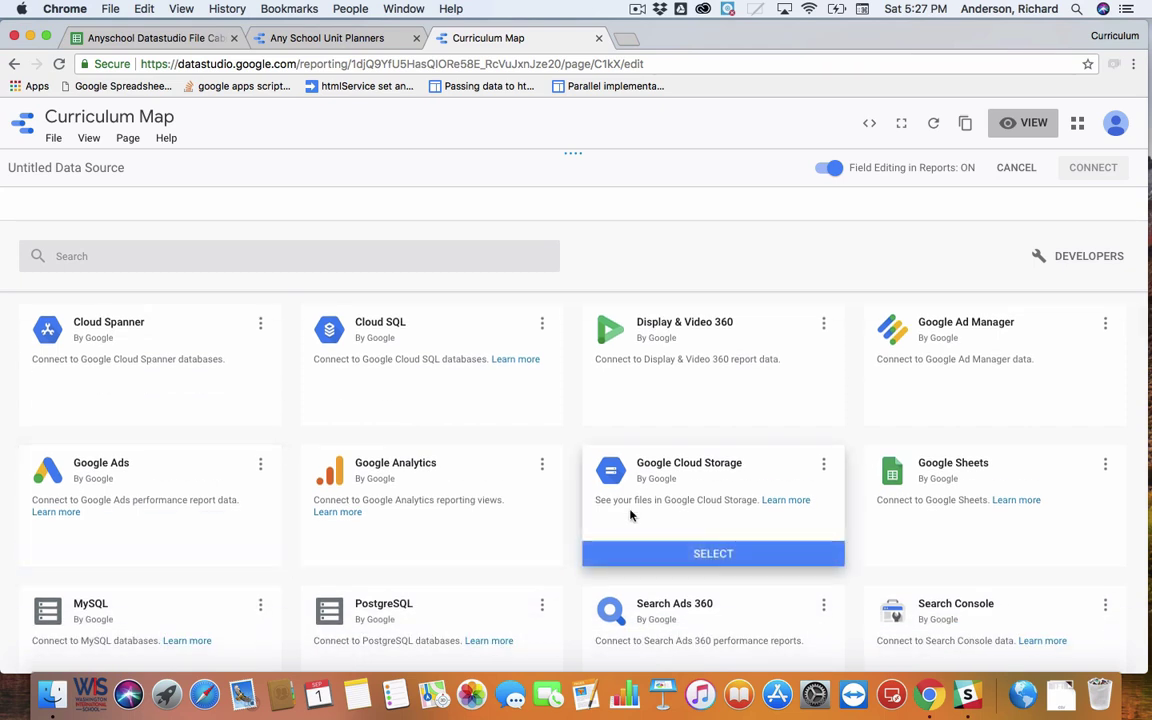
{"action": "left_click", "coordinate": [1002, 555]}
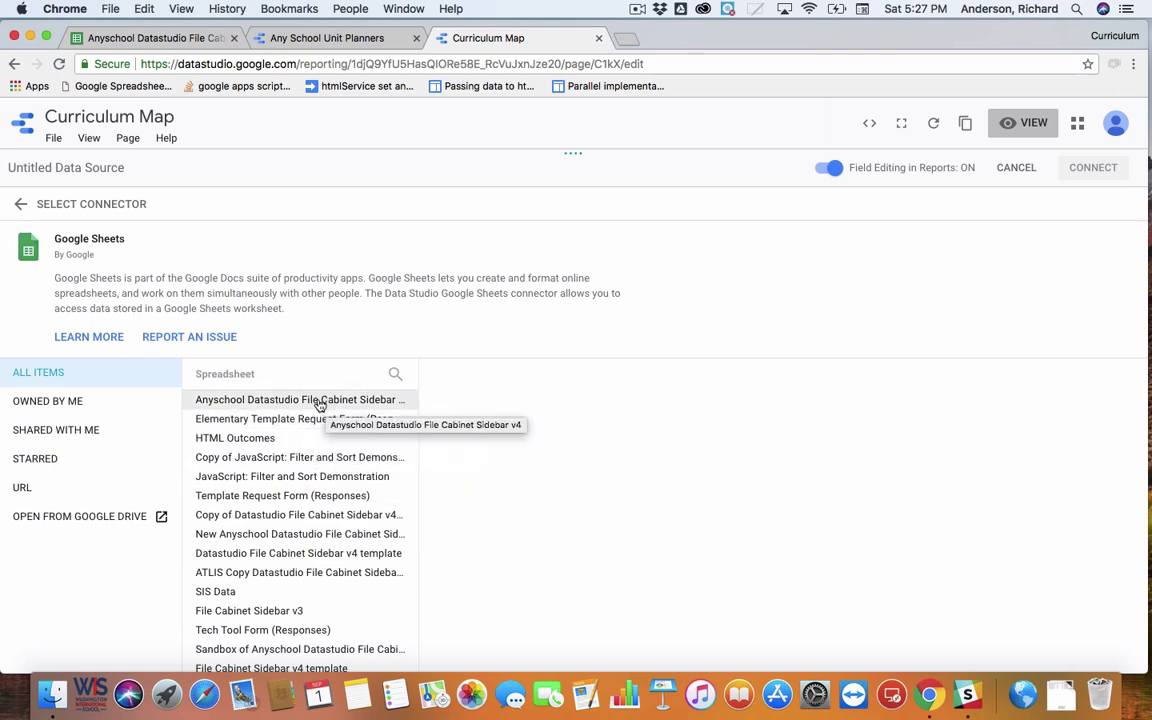
{"action": "left_click", "coordinate": [333, 403]}
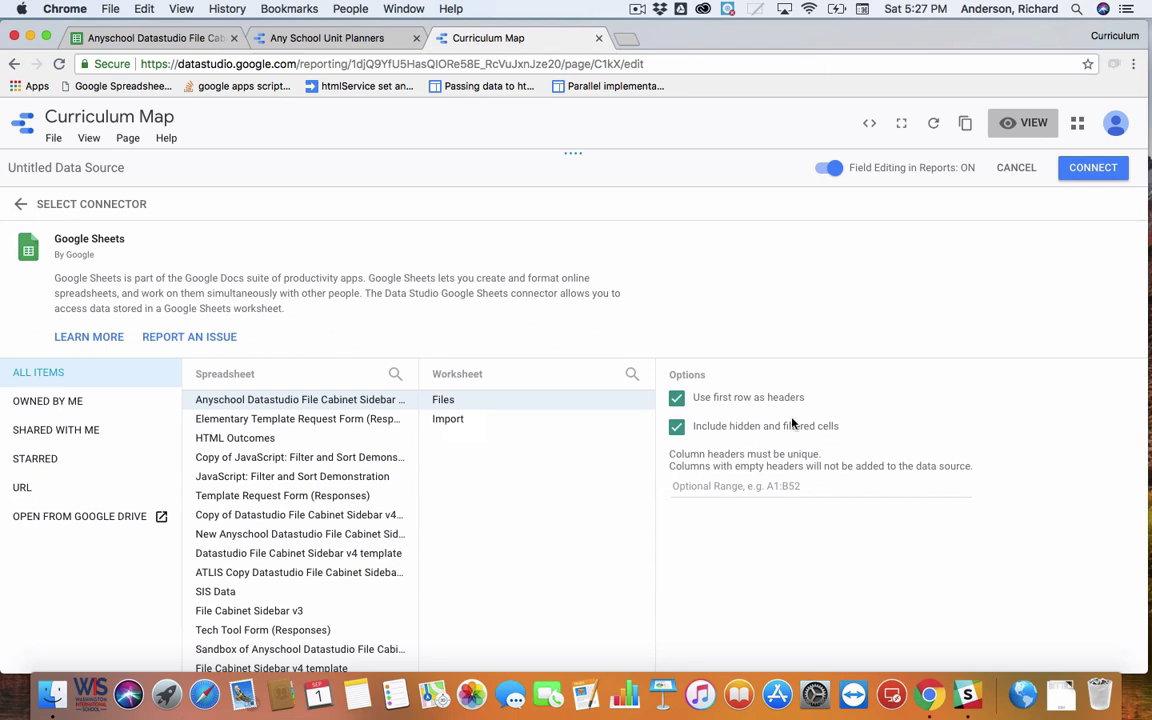
{"action": "left_click", "coordinate": [1094, 169]}
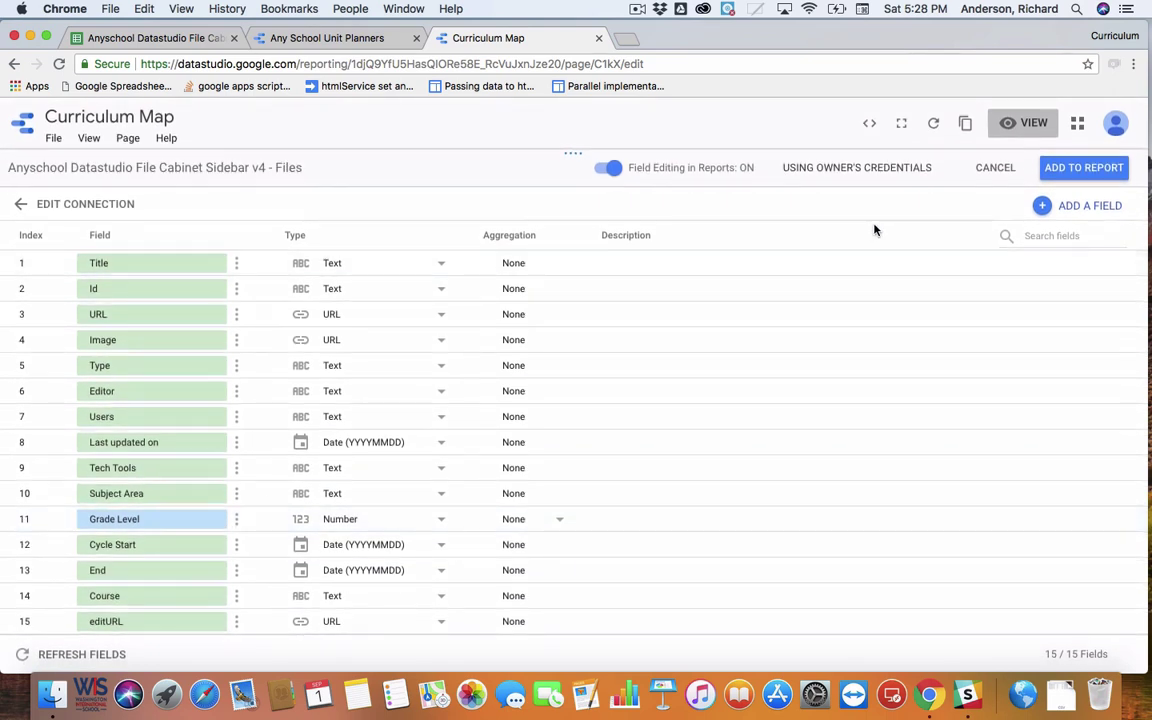
Add the new Files data source to the Curriculum Map report.
{"action": "left_click", "coordinate": [1078, 169]}
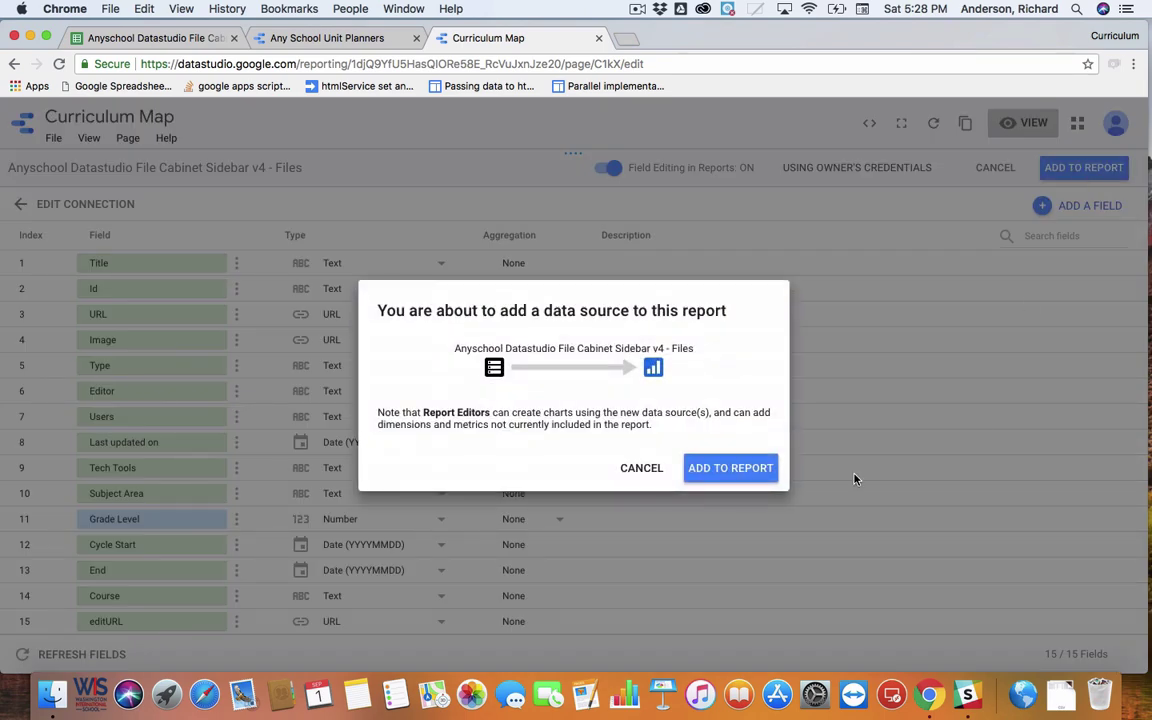
{"action": "left_click", "coordinate": [743, 476]}
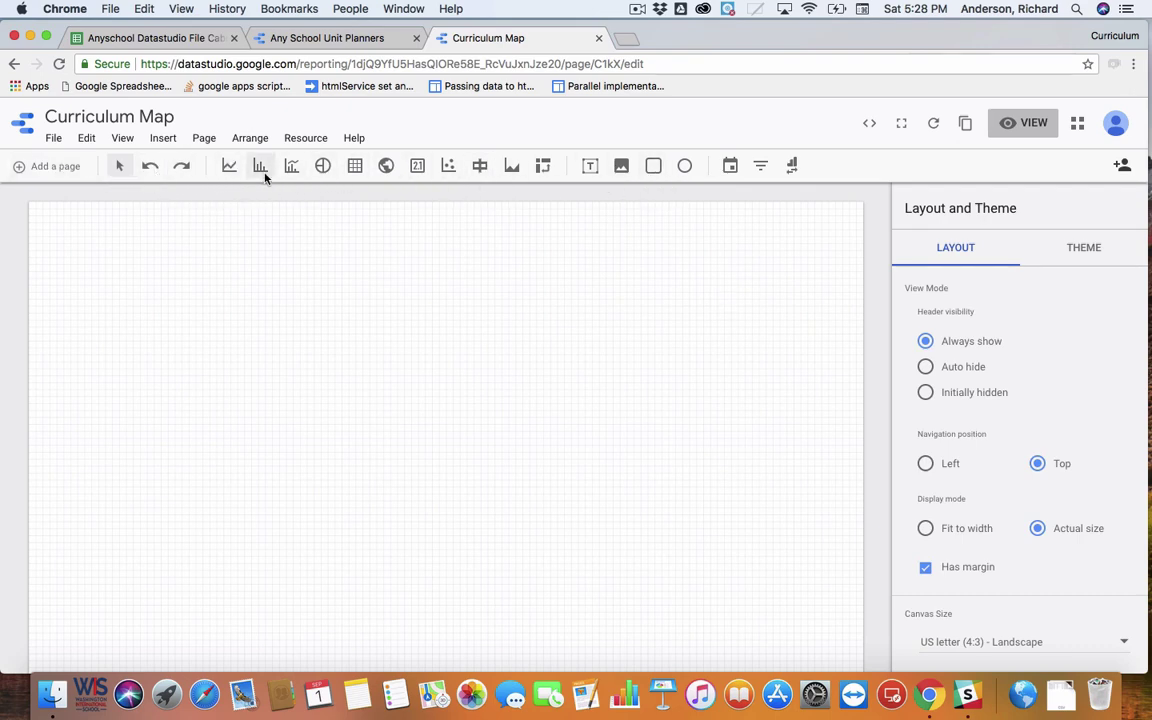
Draw a table across the page and narrow its row-number and Title columns.
{"action": "left_click", "coordinate": [355, 167]}
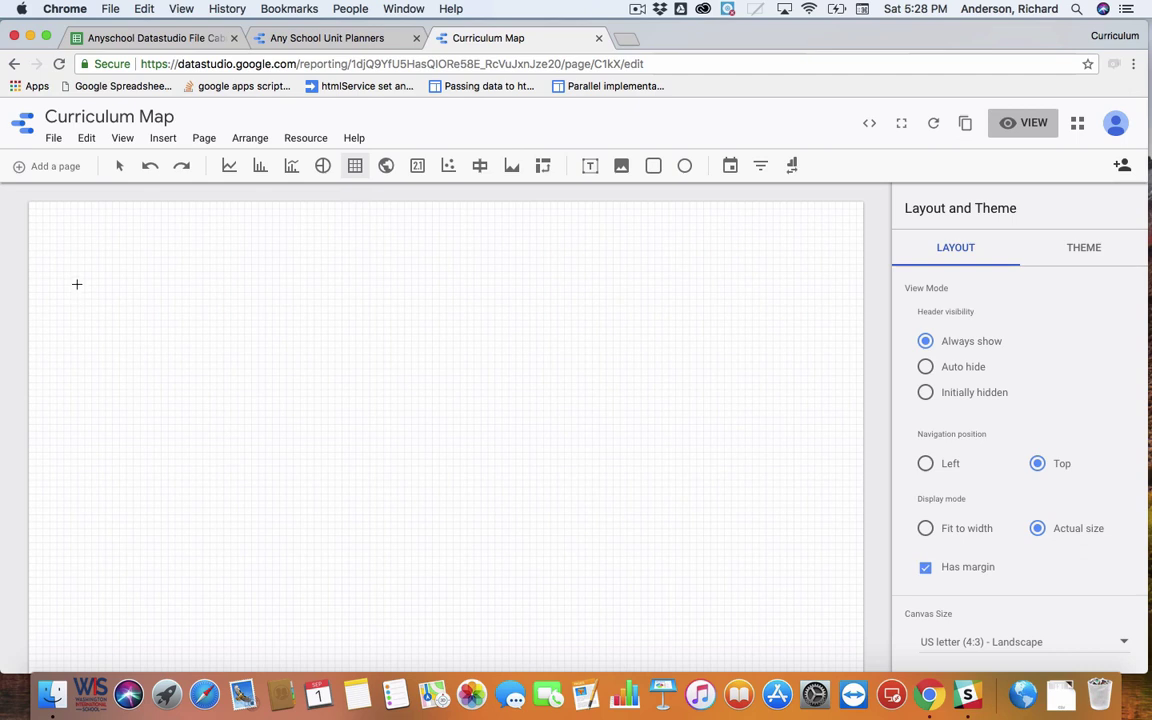
{"action": "left_click_drag", "start_coordinate": [77, 284], "coordinate": [794, 570]}
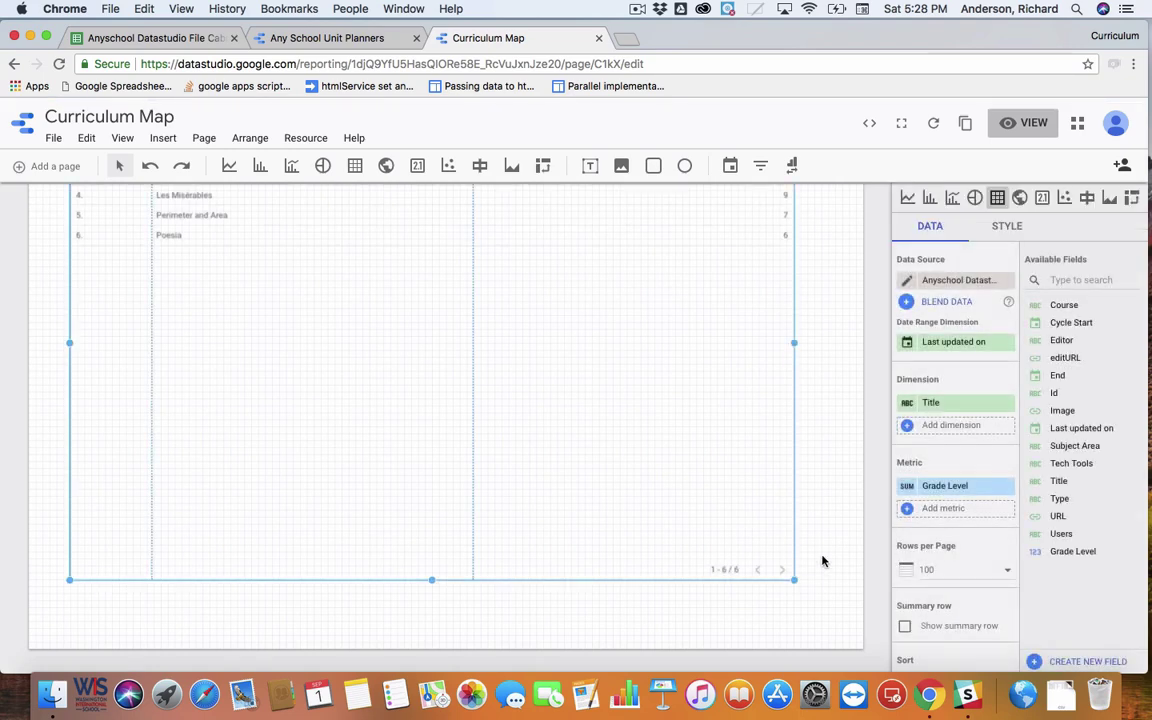
{"action": "scroll", "coordinate": [822, 561], "scroll_direction": "up", "scroll_amount": 4}
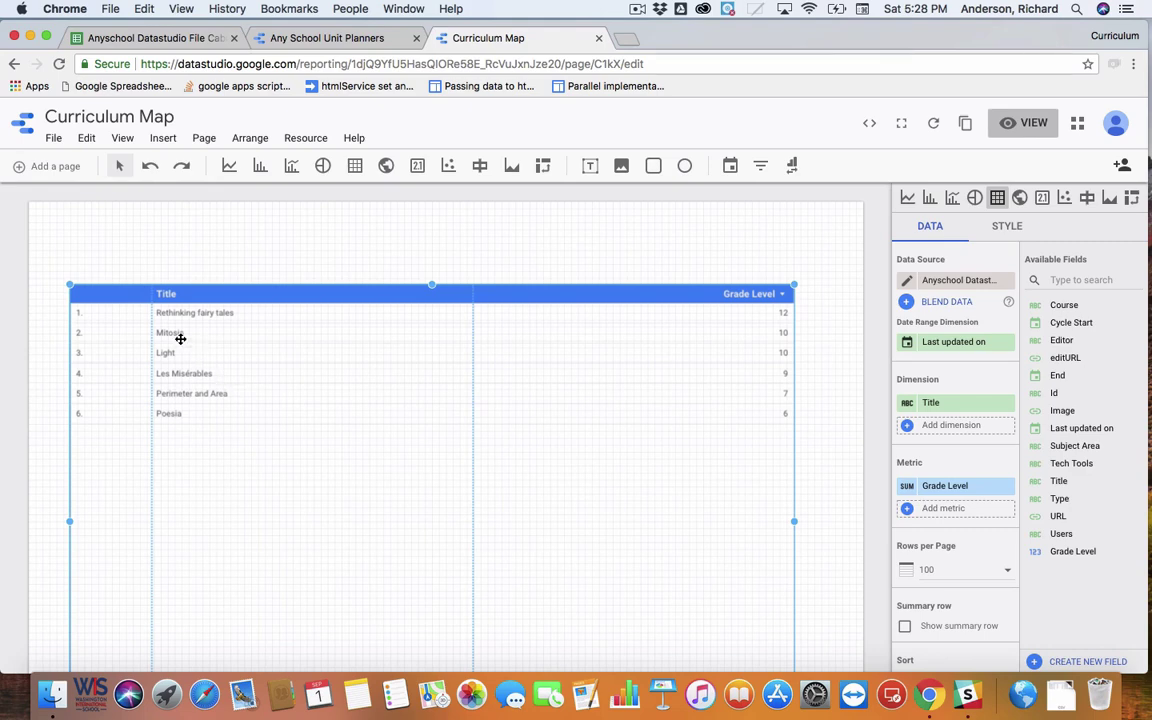
{"action": "left_click_drag", "start_coordinate": [151, 297], "coordinate": [114, 294]}
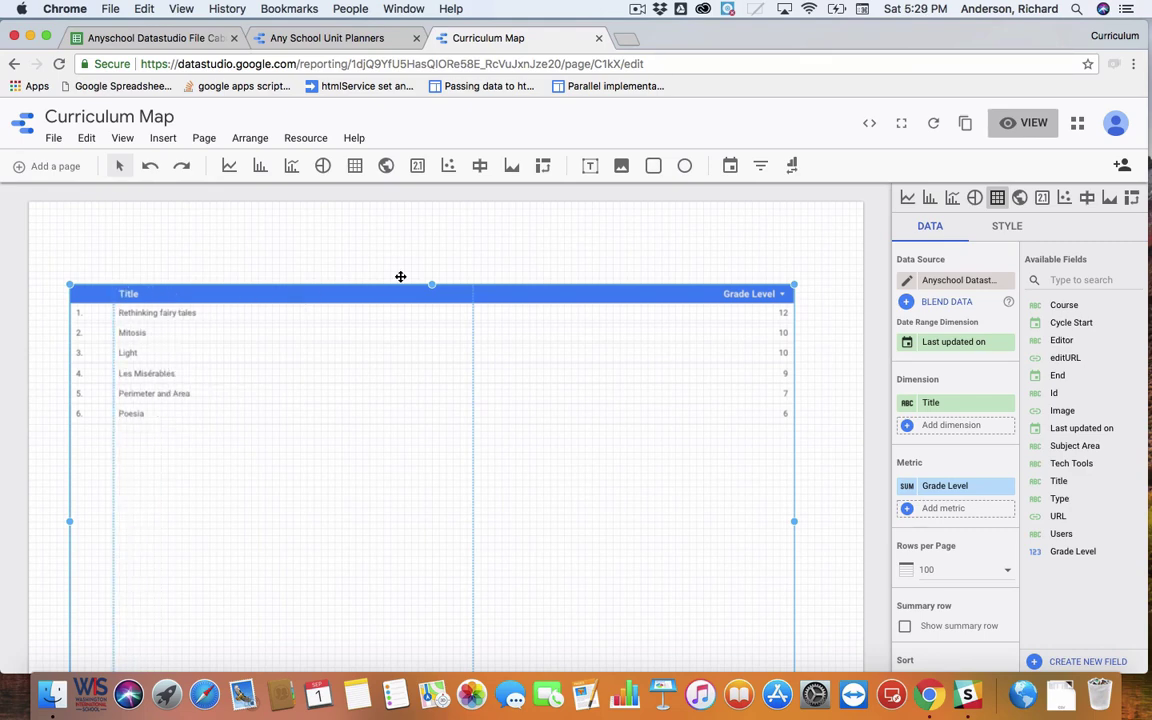
{"action": "left_click_drag", "start_coordinate": [473, 289], "coordinate": [242, 293]}
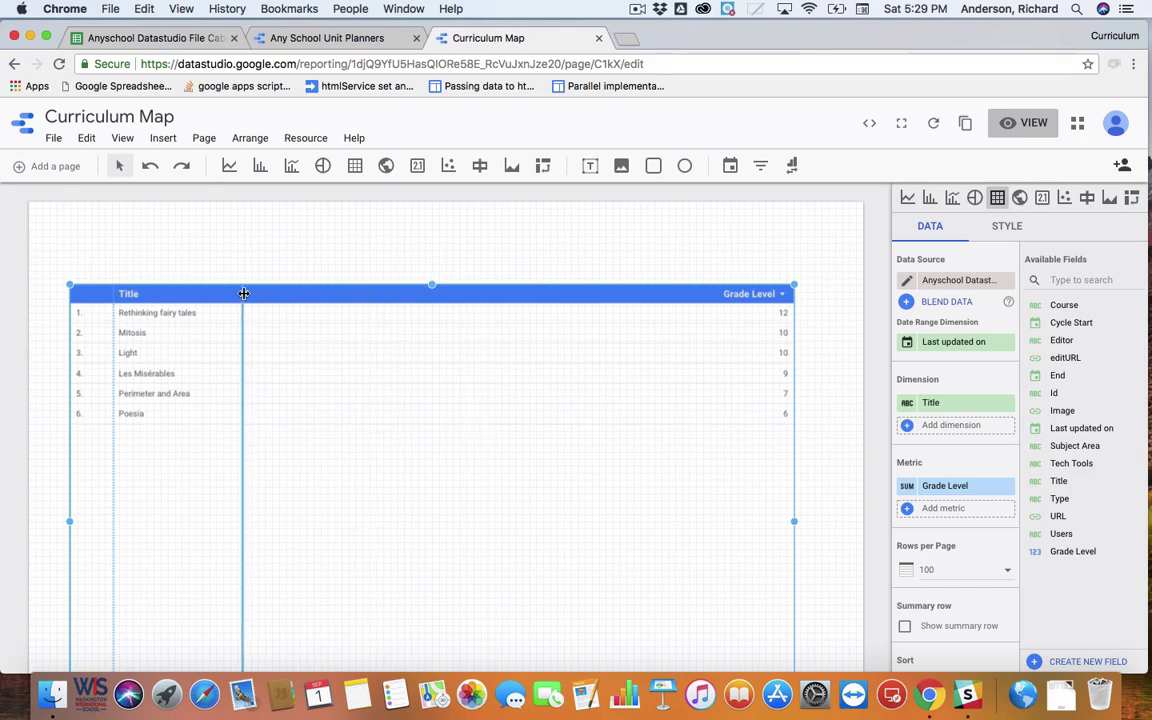
Check the Any School Unit Planners report, then return to the Curriculum Map editor.
{"action": "left_click", "coordinate": [357, 39]}
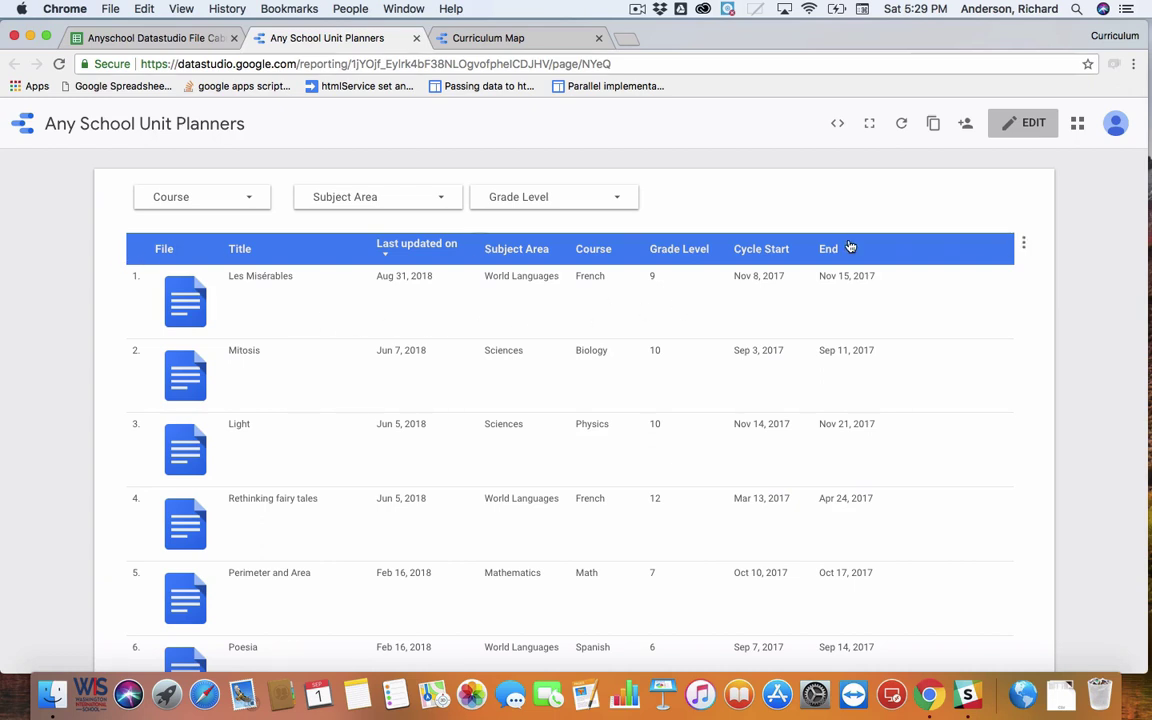
{"action": "left_click", "coordinate": [530, 38]}
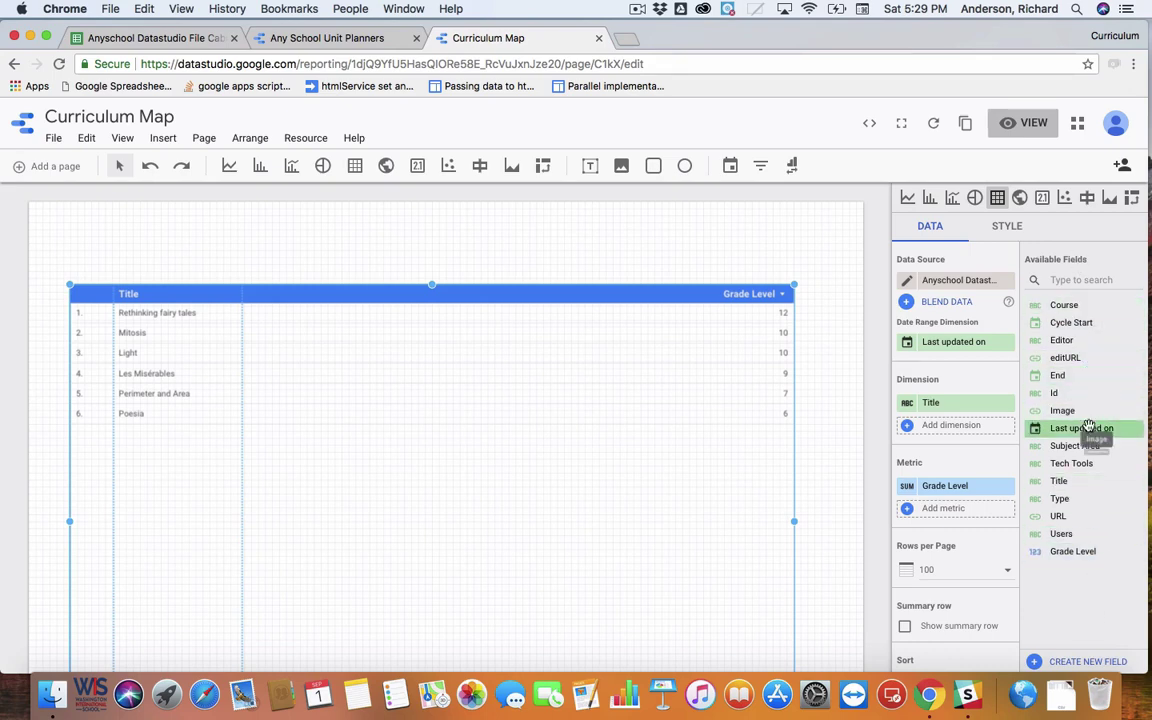
Add Last updated on, Cycle Start, End, Image and URL as table dimensions.
{"action": "left_click_drag", "start_coordinate": [1085, 430], "coordinate": [959, 425]}
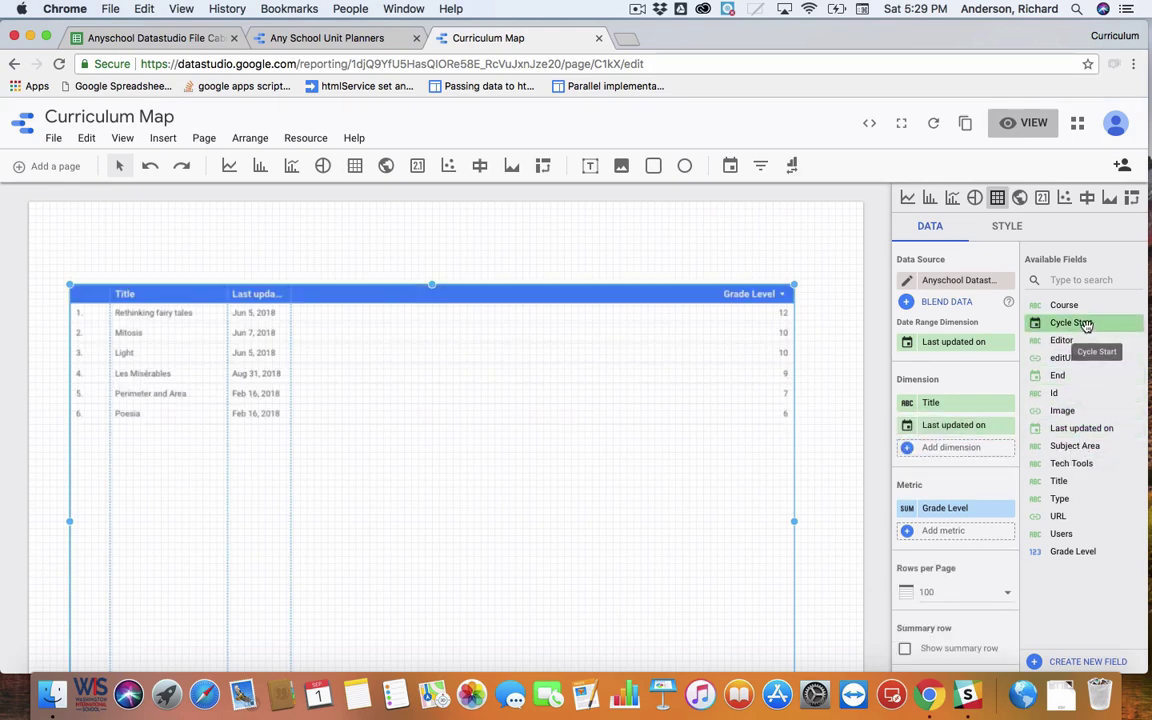
{"action": "left_click_drag", "start_coordinate": [1085, 326], "coordinate": [960, 452]}
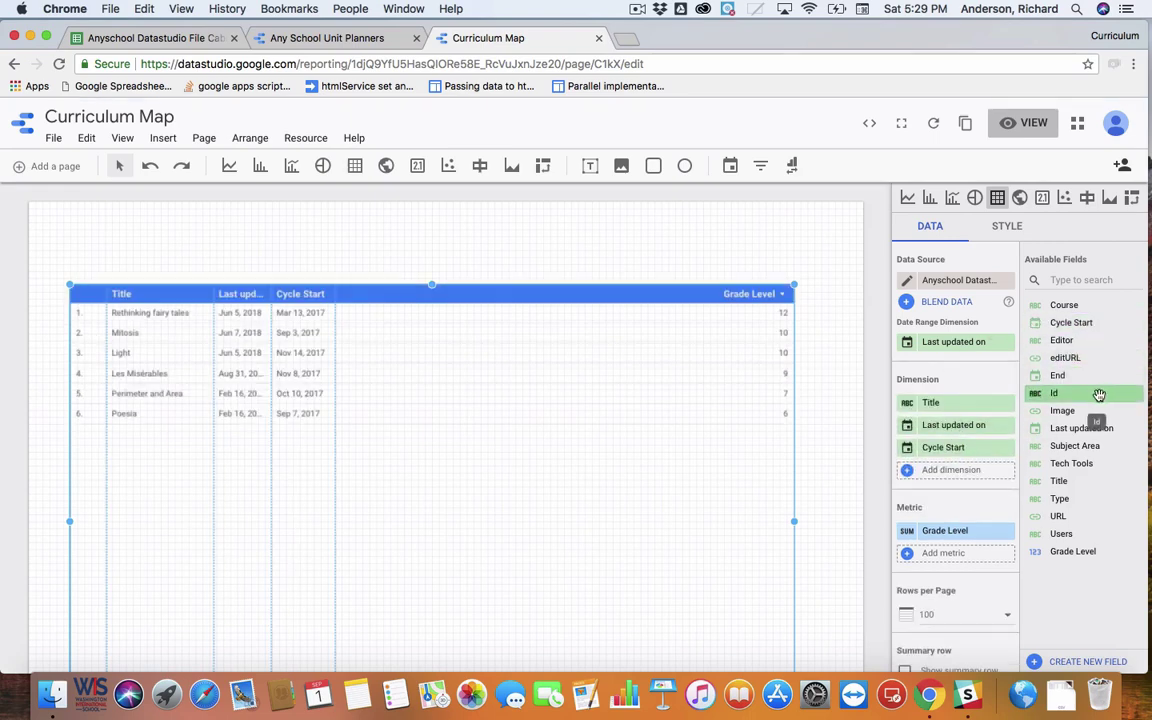
{"action": "left_click_drag", "start_coordinate": [1095, 374], "coordinate": [947, 451]}
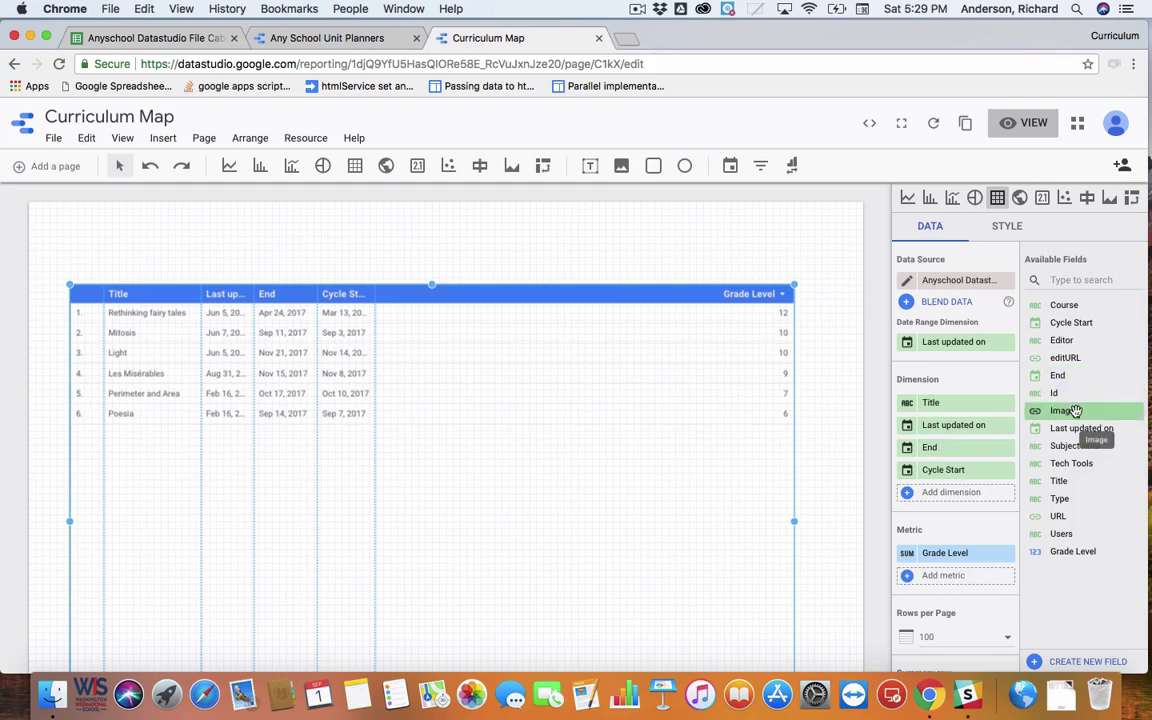
{"action": "left_click_drag", "start_coordinate": [1075, 411], "coordinate": [948, 476]}
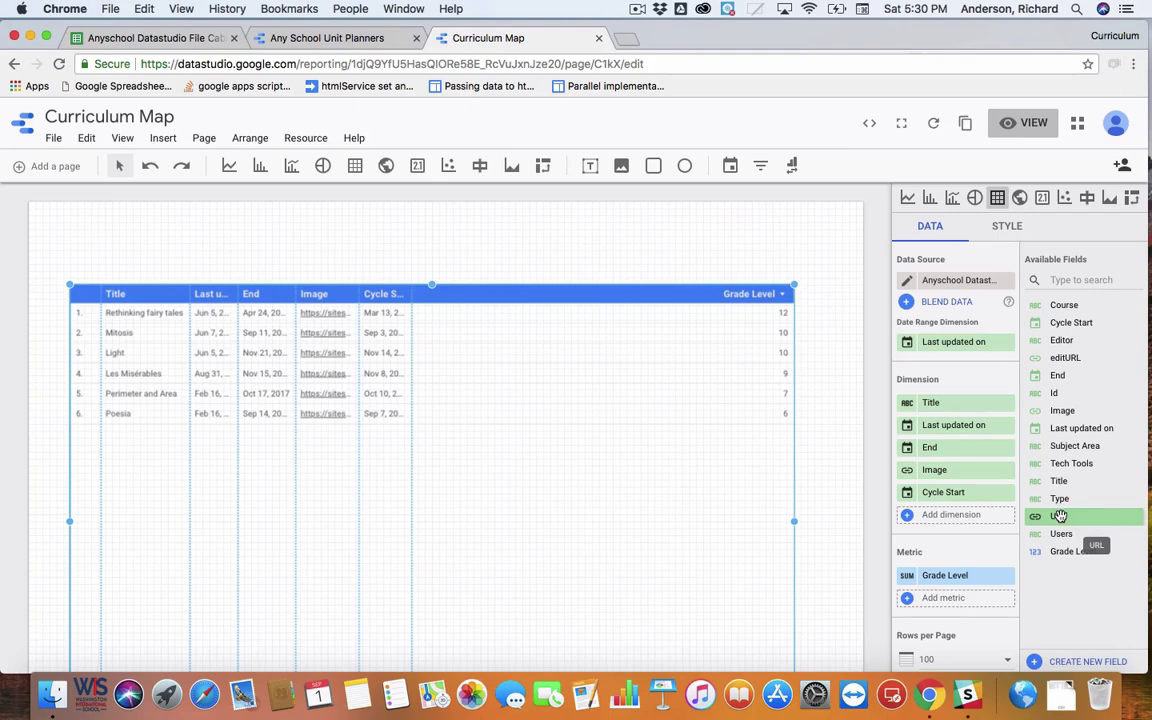
{"action": "left_click_drag", "start_coordinate": [1059, 516], "coordinate": [933, 511]}
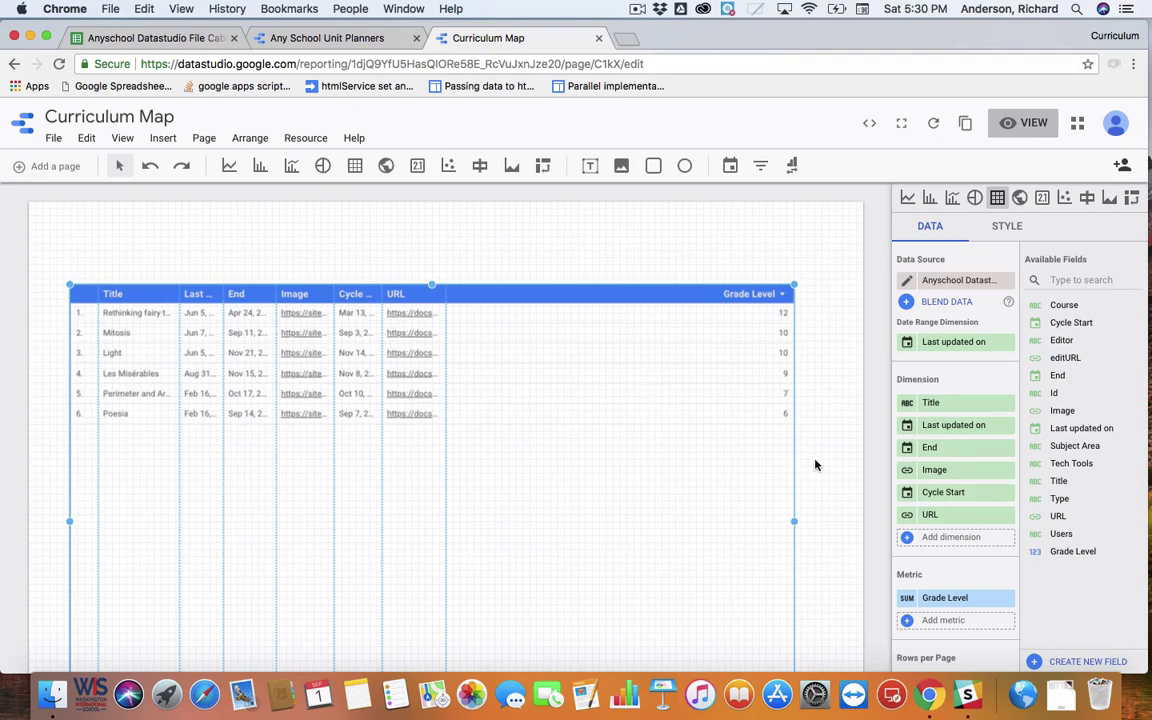
Move the End and Cycle Start columns after URL, matching the Unit Planners report.
{"action": "left_click", "coordinate": [352, 40]}
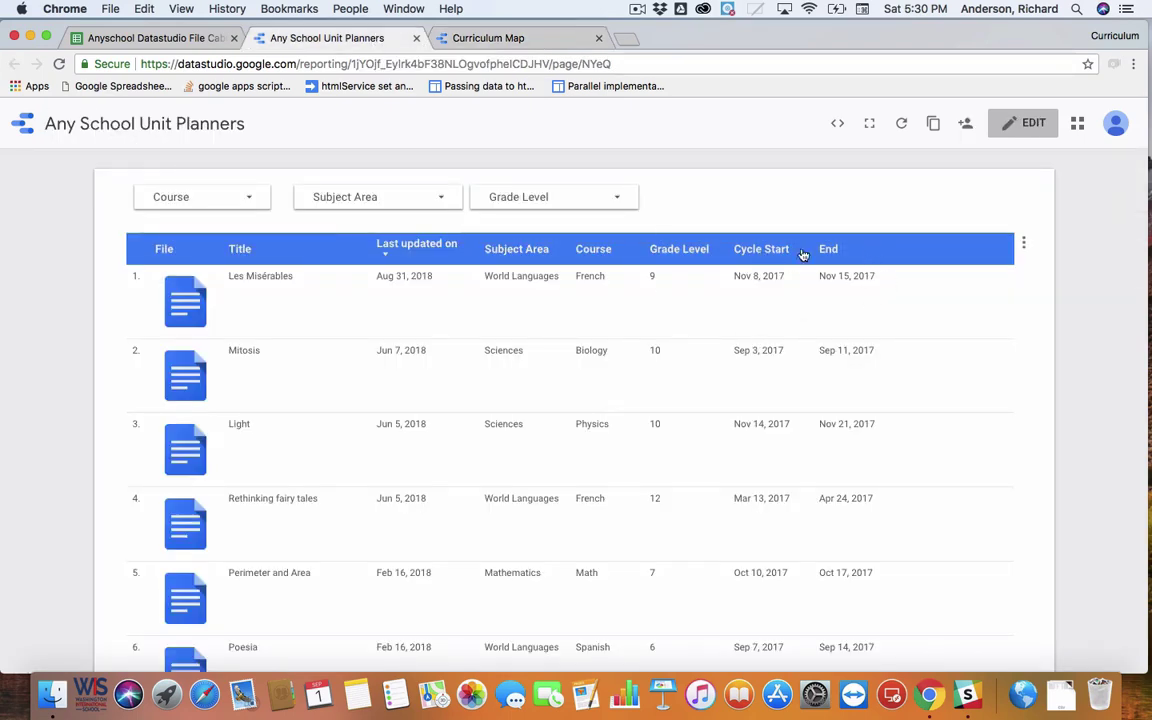
{"action": "left_click", "coordinate": [550, 43]}
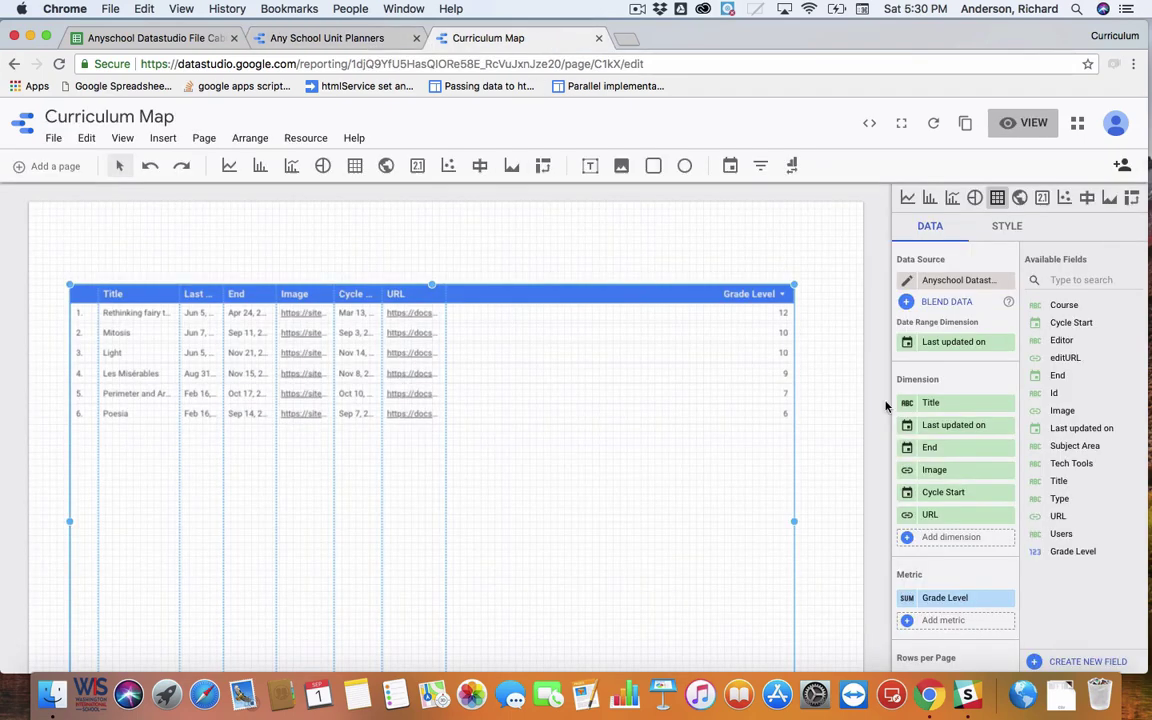
{"action": "left_click_drag", "start_coordinate": [950, 447], "coordinate": [966, 514]}
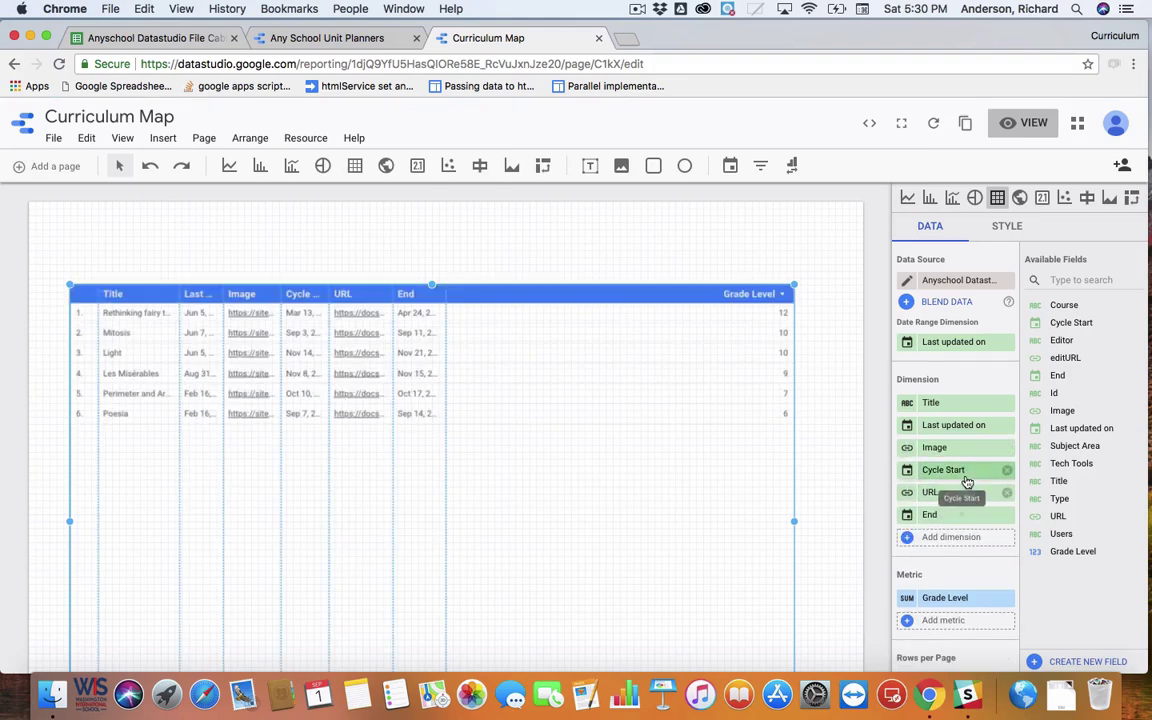
{"action": "left_click_drag", "start_coordinate": [963, 466], "coordinate": [963, 491]}
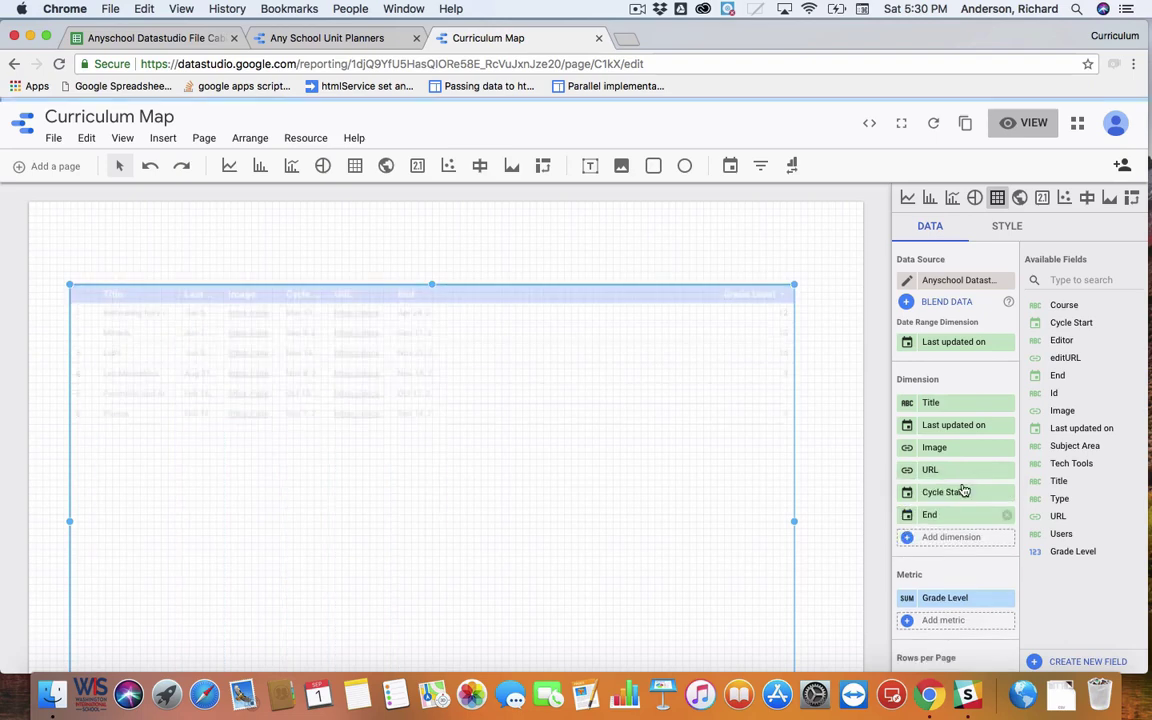
Make Grade Level a dimension after URL and add Subject Area right after Title.
{"action": "left_click", "coordinate": [370, 40]}
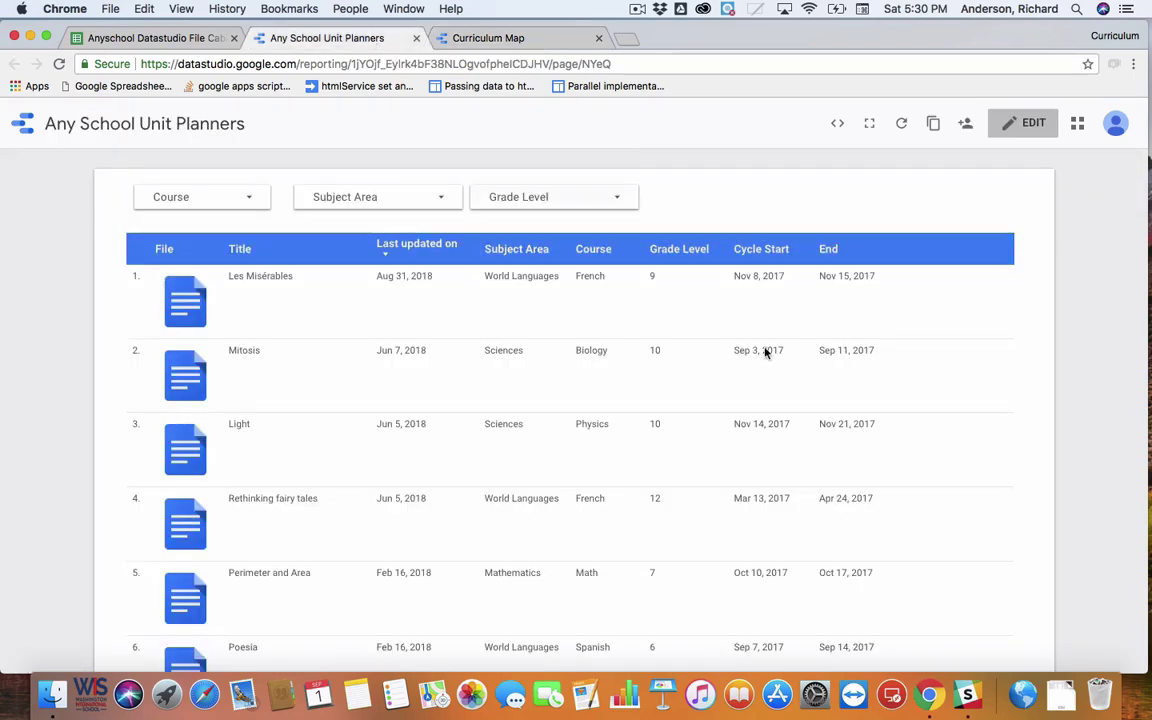
{"action": "left_click", "coordinate": [476, 39]}
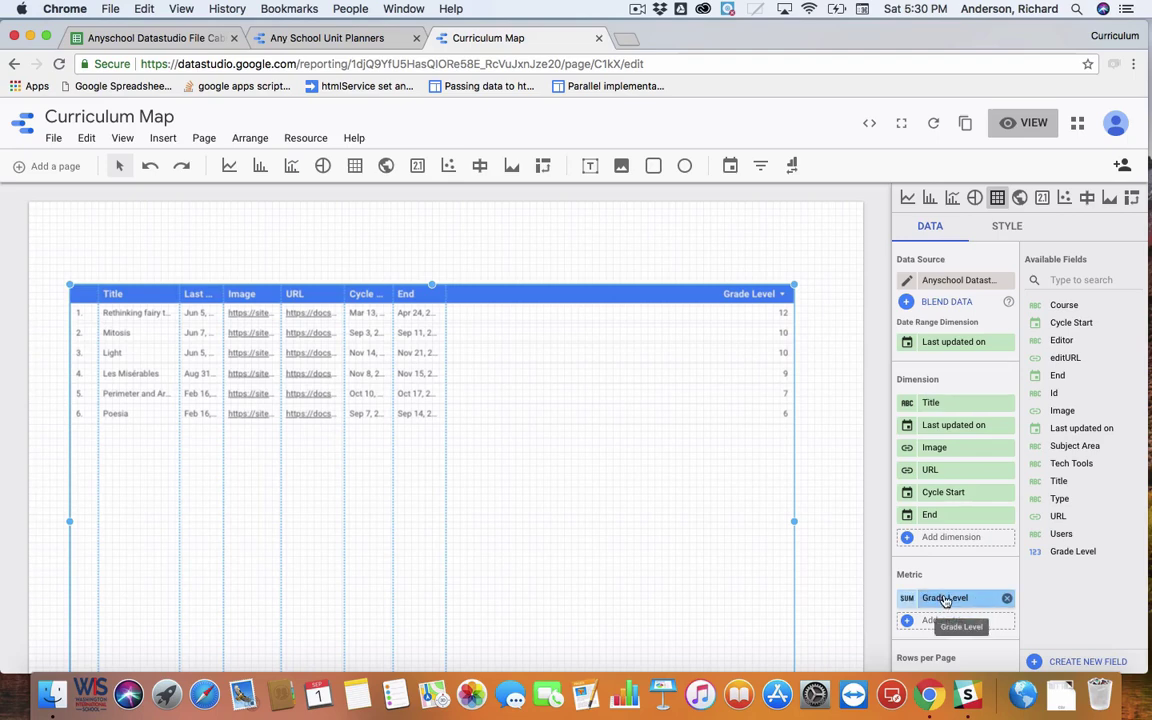
{"action": "left_click_drag", "start_coordinate": [945, 600], "coordinate": [945, 489]}
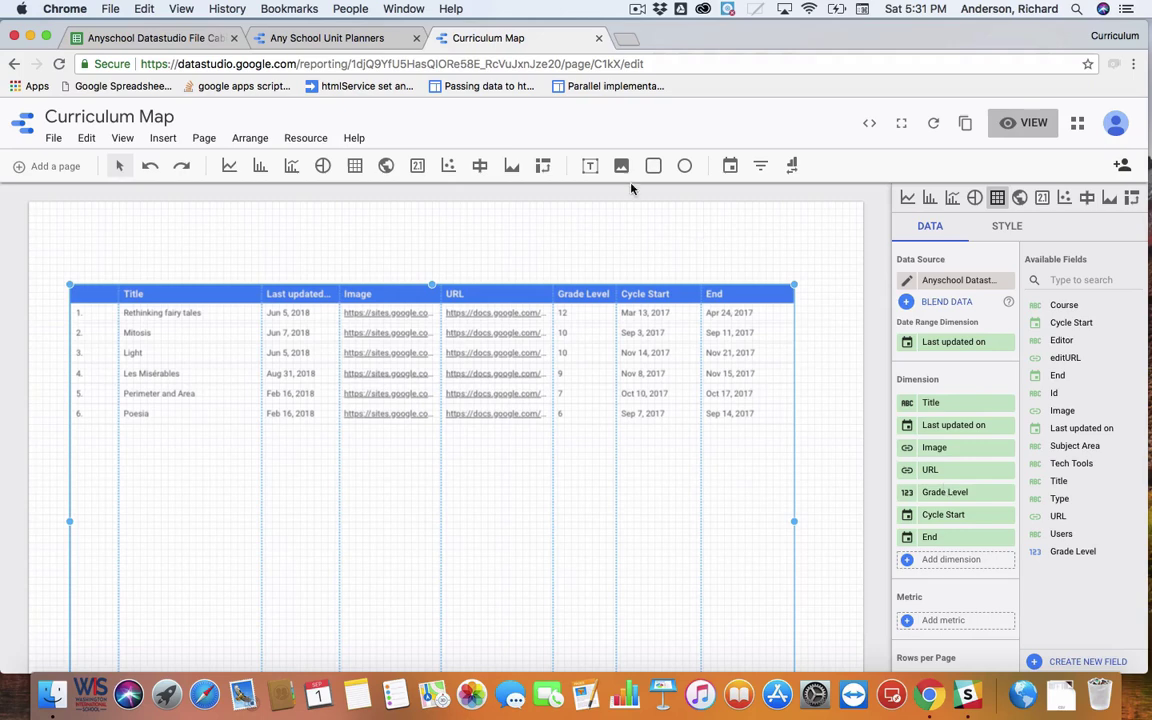
{"action": "left_click", "coordinate": [306, 40]}
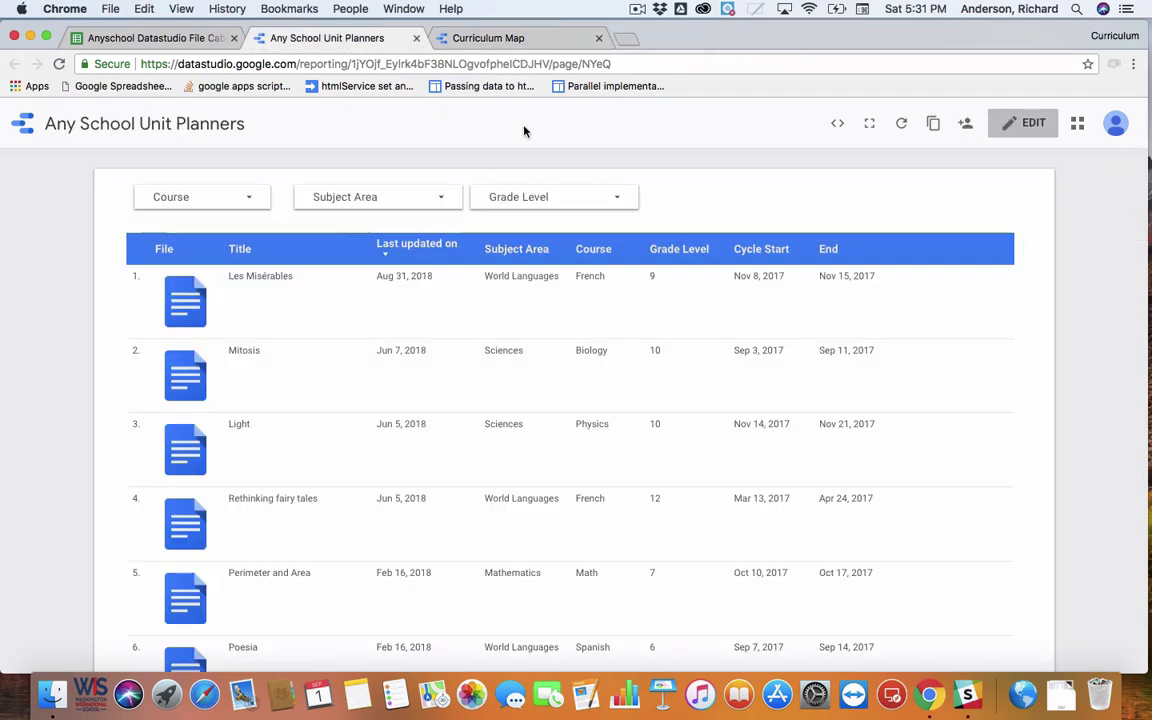
{"action": "left_click", "coordinate": [515, 42]}
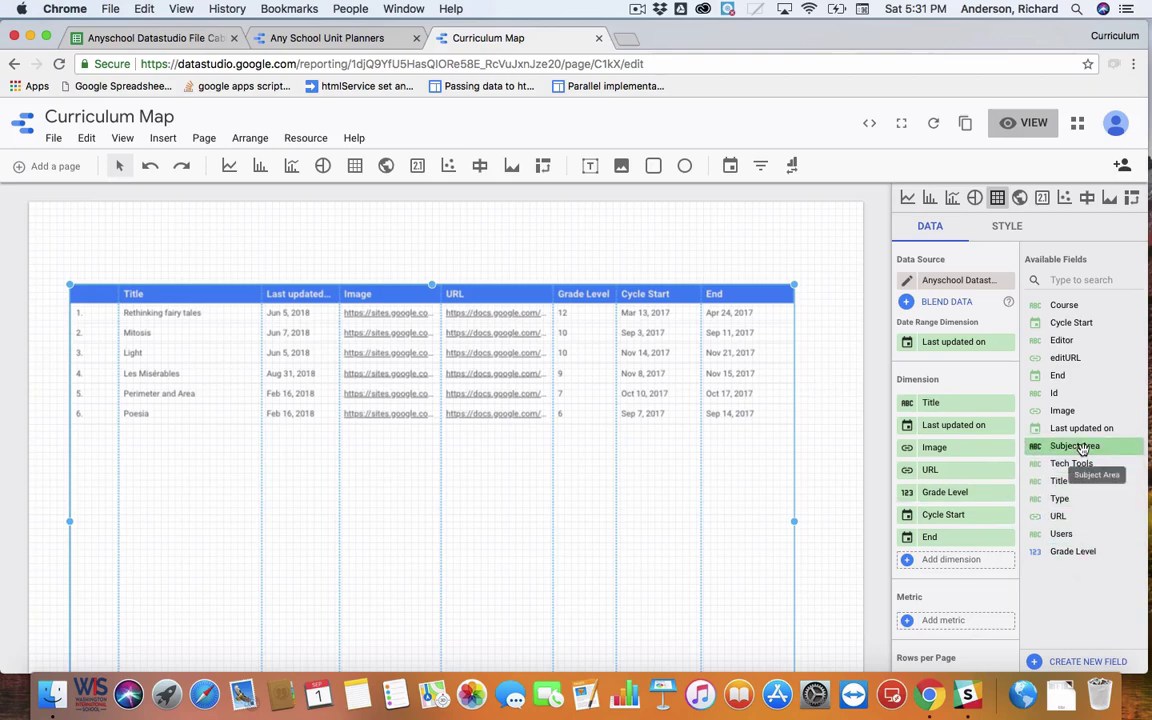
{"action": "left_click_drag", "start_coordinate": [1078, 448], "coordinate": [962, 423]}
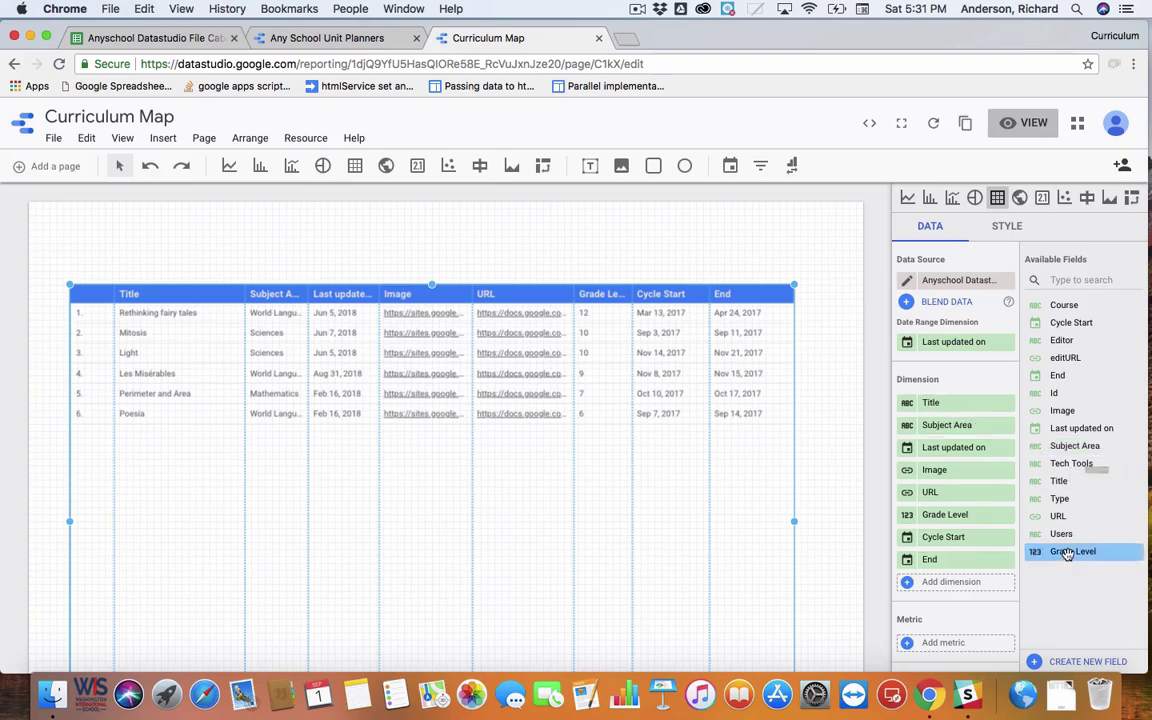
Create and save a calculated field named DocIcon with the formula IMAGE(Image).
{"action": "left_click", "coordinate": [1035, 662]}
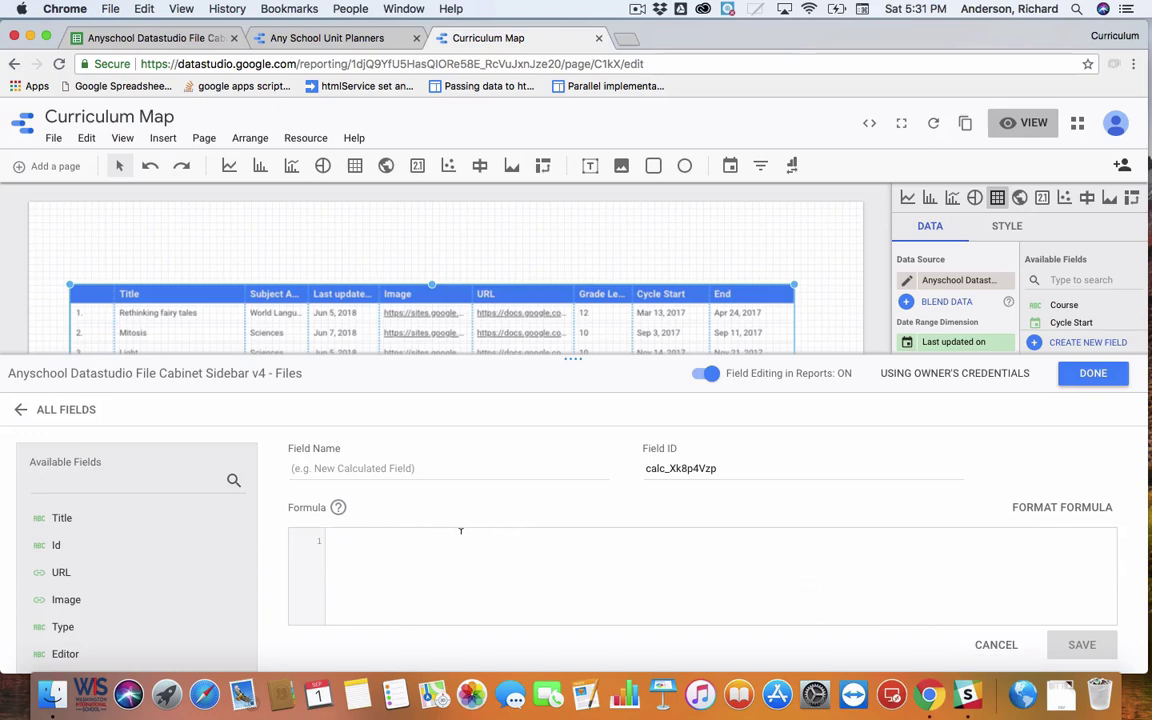
{"action": "left_click", "coordinate": [352, 466]}
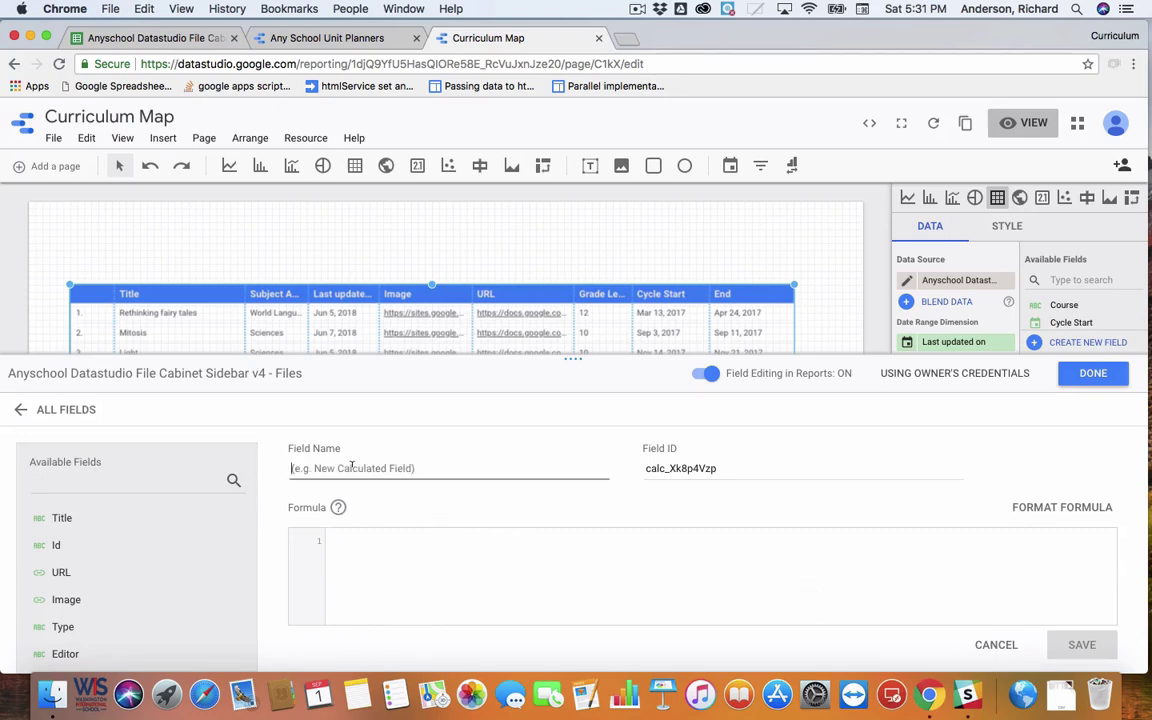
{"action": "type", "text": "DocIcon"}
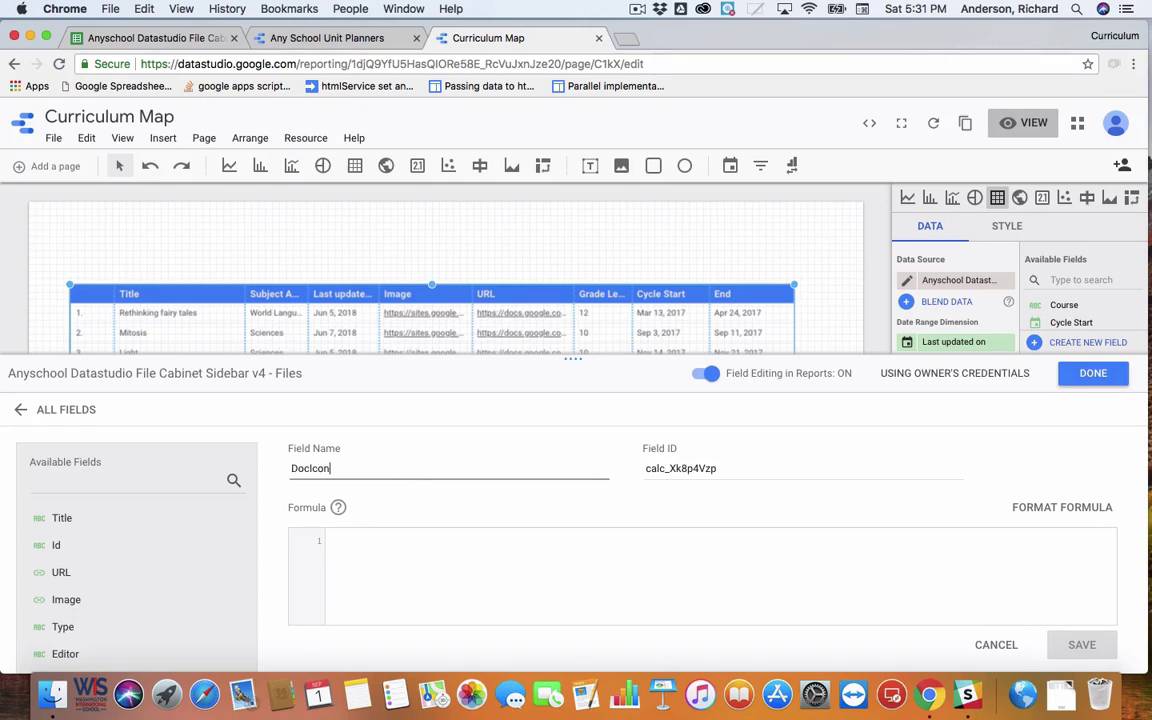
{"action": "left_click", "coordinate": [370, 539]}
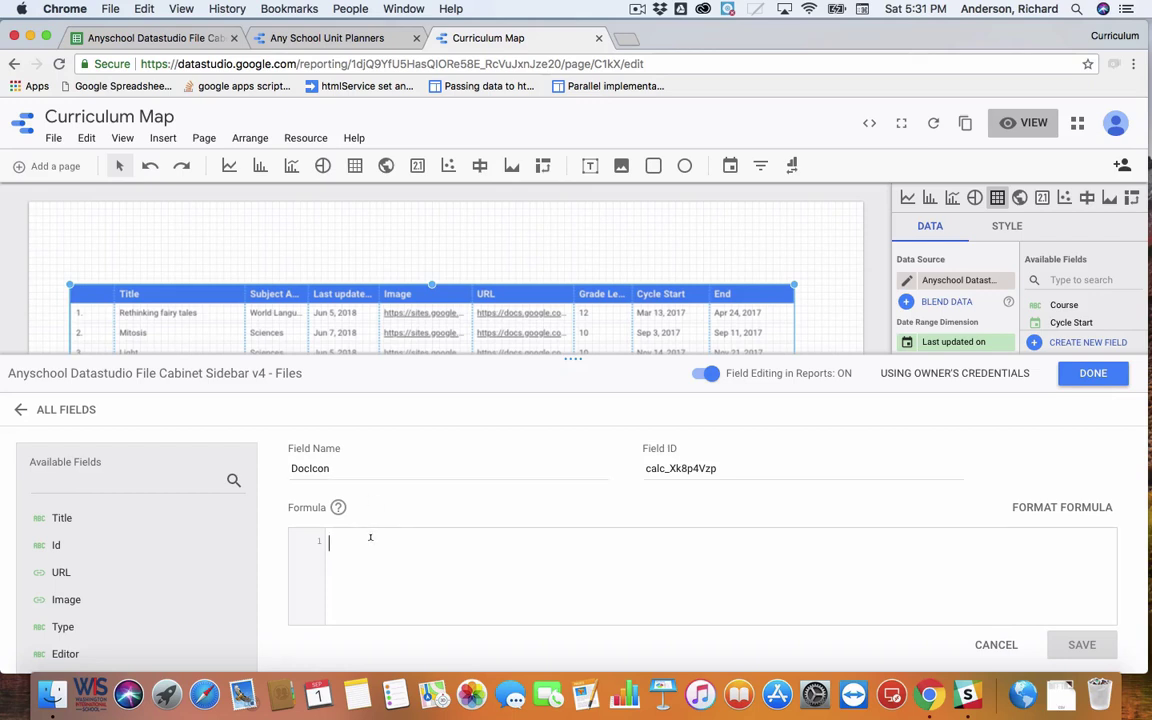
{"action": "type", "text": "im"}
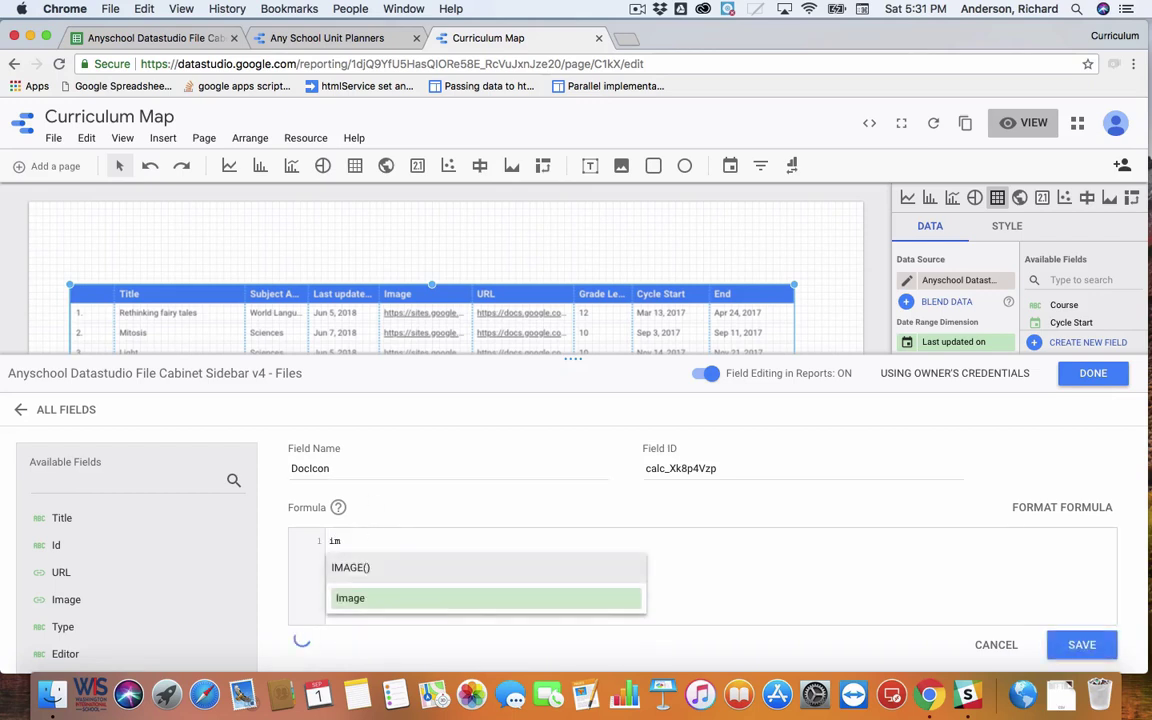
{"action": "left_click", "coordinate": [342, 598]}
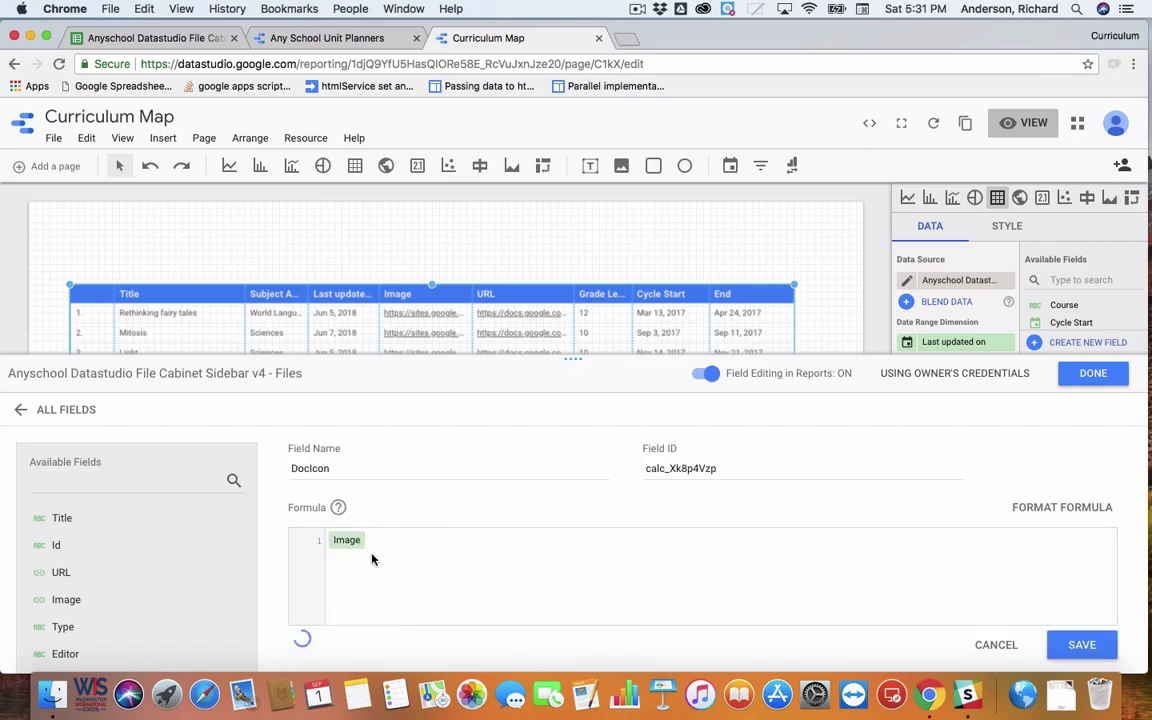
{"action": "key", "text": "BackSpace"}
{"action": "type", "text": "I"}
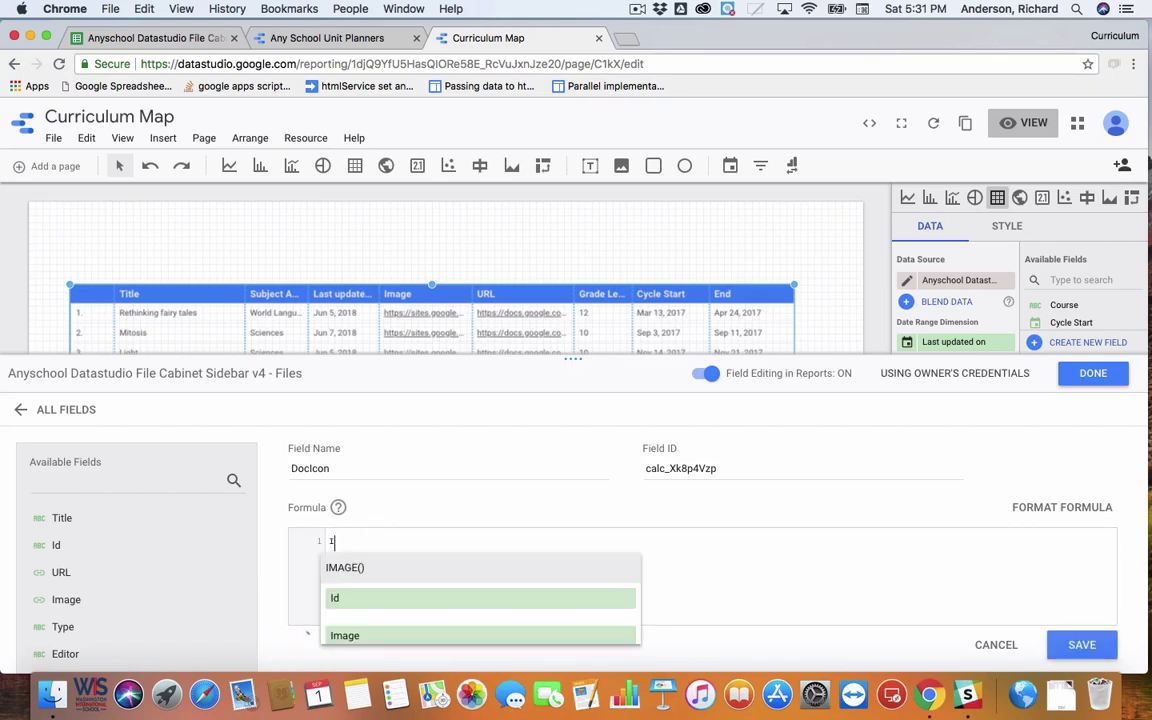
{"action": "left_click", "coordinate": [378, 568]}
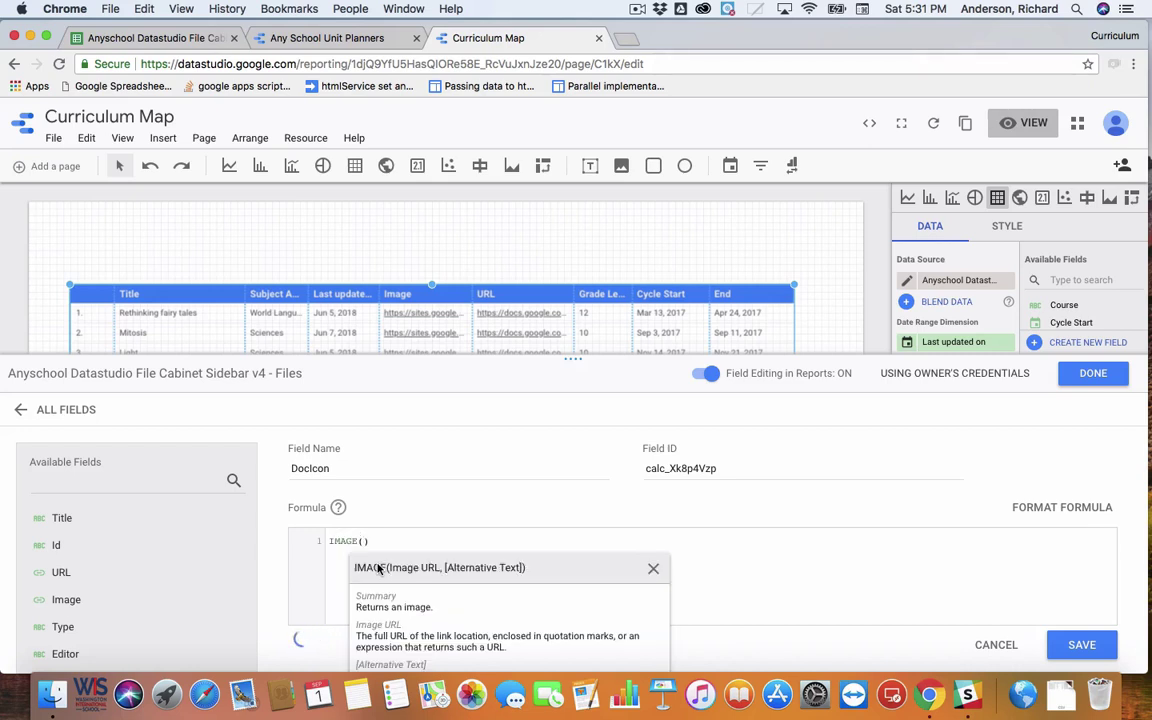
{"action": "type", "text": "Image"}
{"action": "key", "text": "Return"}
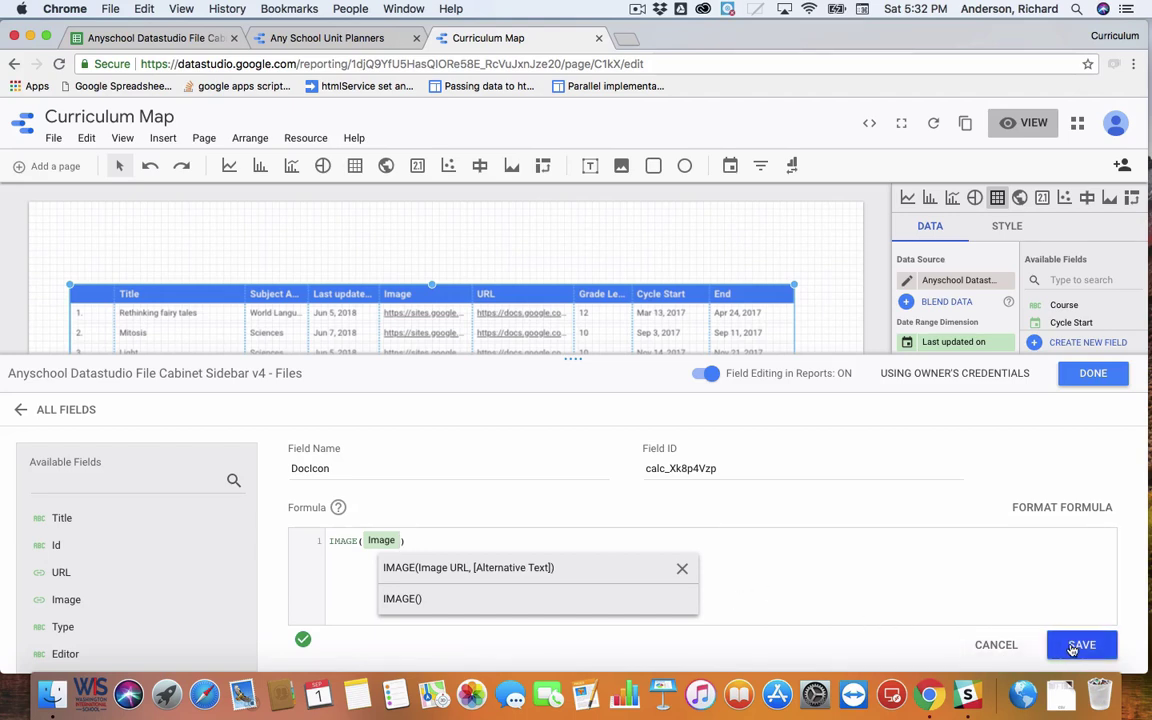
{"action": "left_click", "coordinate": [1078, 646]}
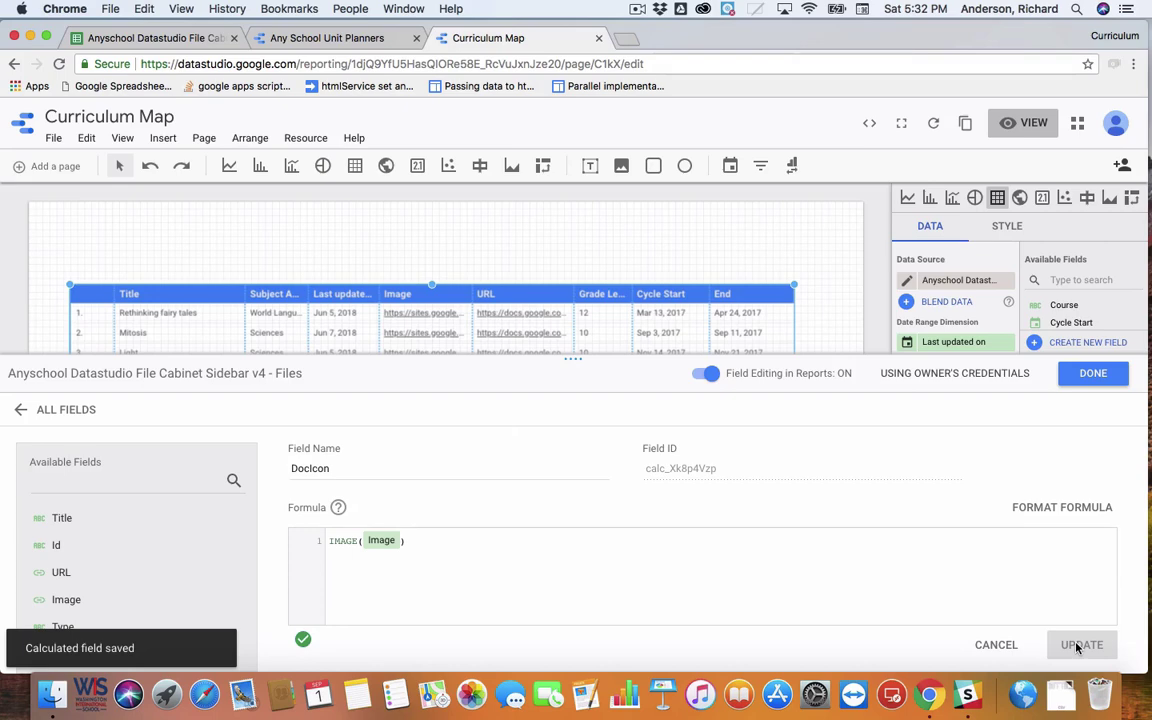
Replace the Image column with DocIcon and make DocIcon the table's first column.
{"action": "left_click", "coordinate": [1100, 375]}
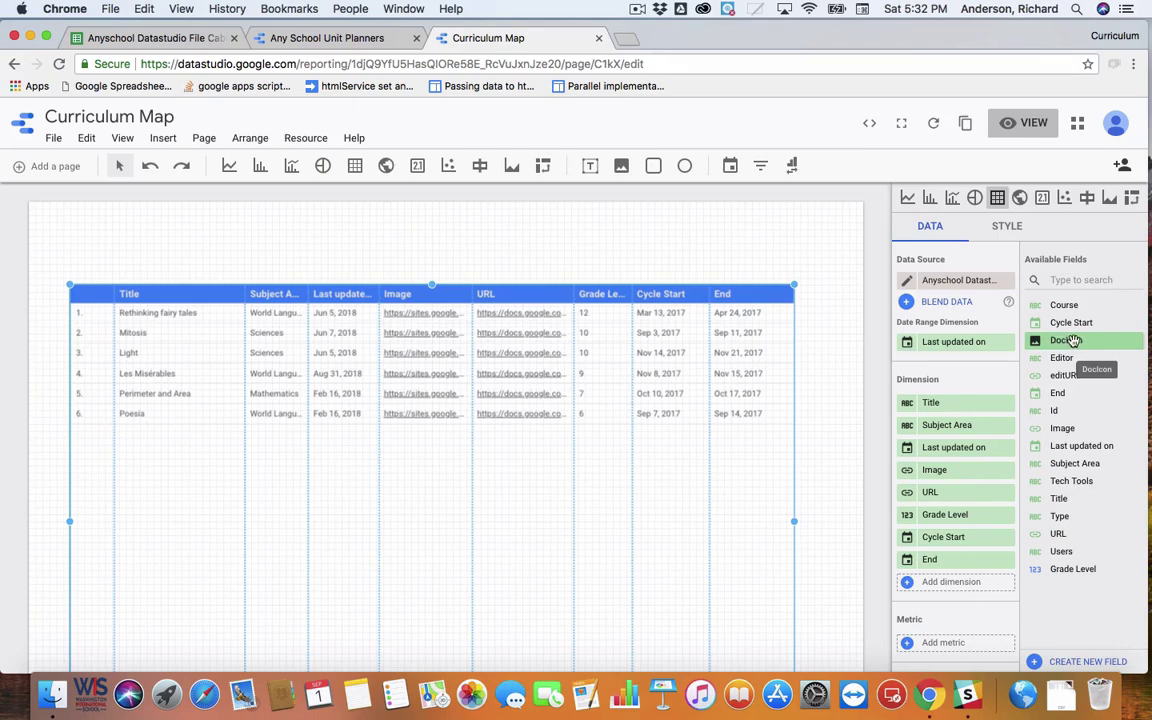
{"action": "left_click_drag", "start_coordinate": [1074, 341], "coordinate": [950, 470]}
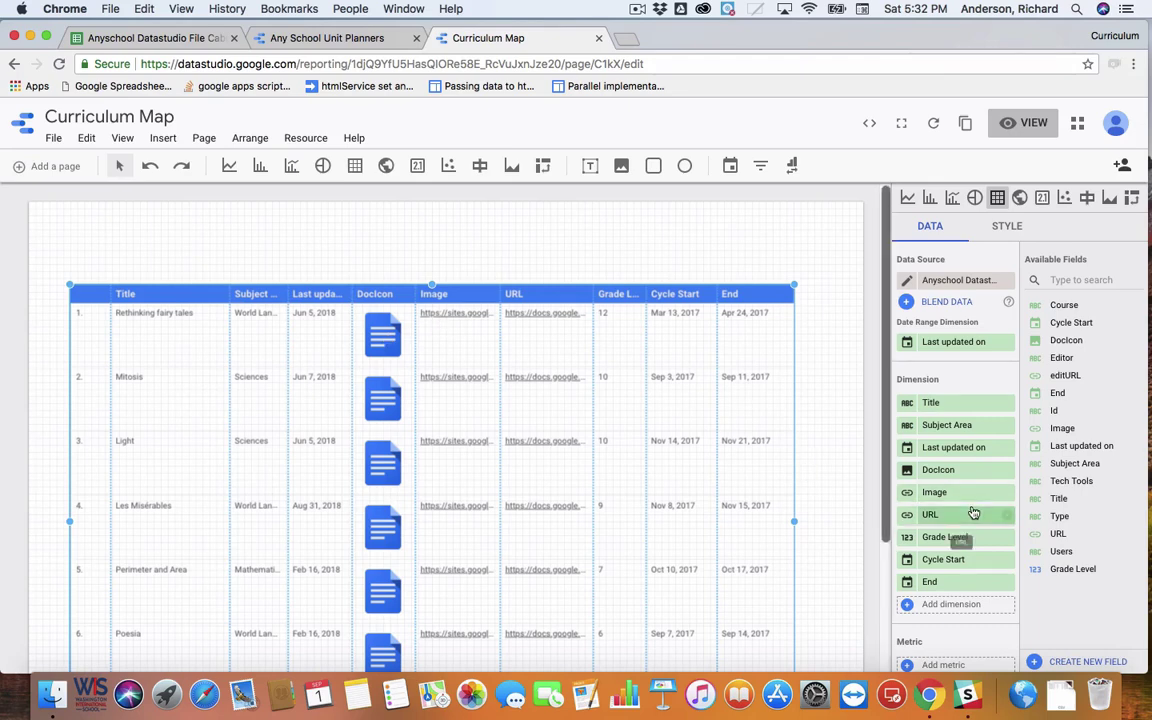
{"action": "mouse_move", "coordinate": [968, 495]}
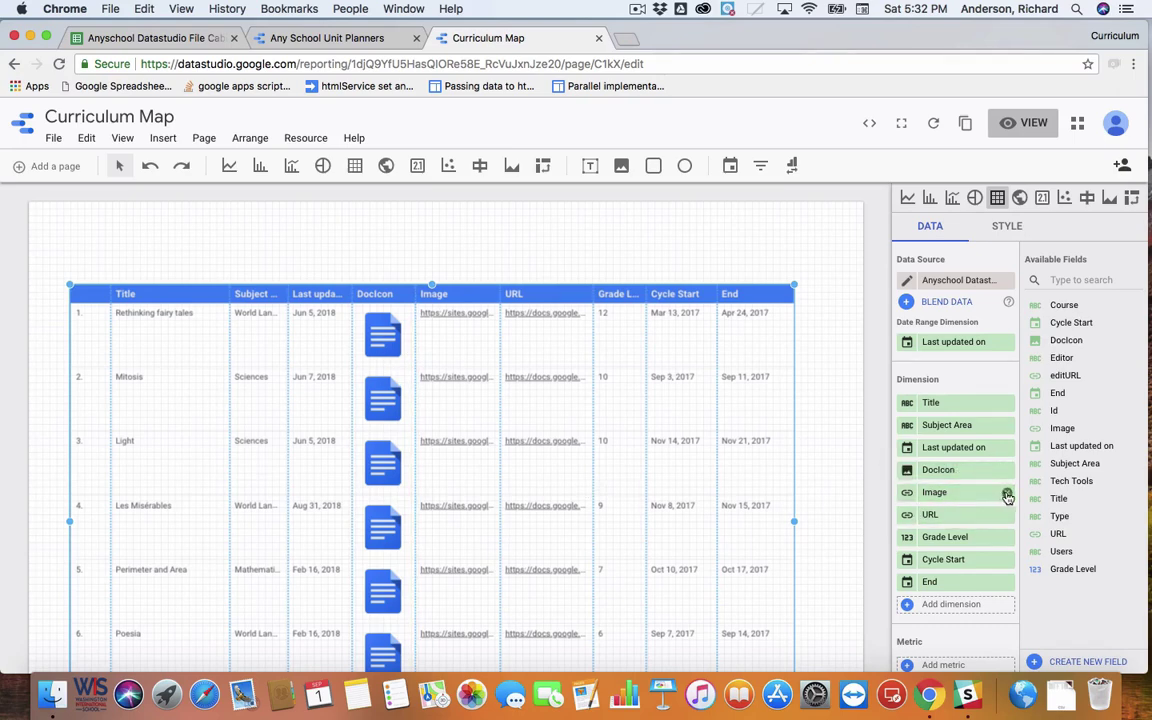
{"action": "left_click", "coordinate": [1006, 494]}
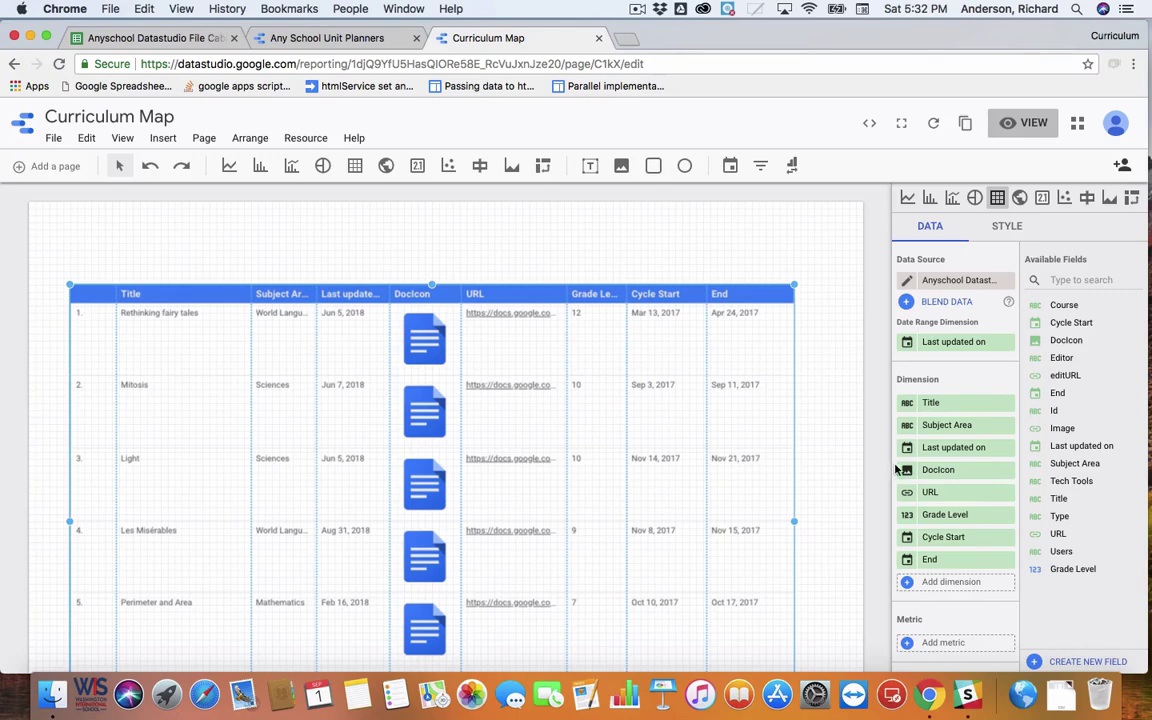
{"action": "left_click_drag", "start_coordinate": [932, 473], "coordinate": [930, 404]}
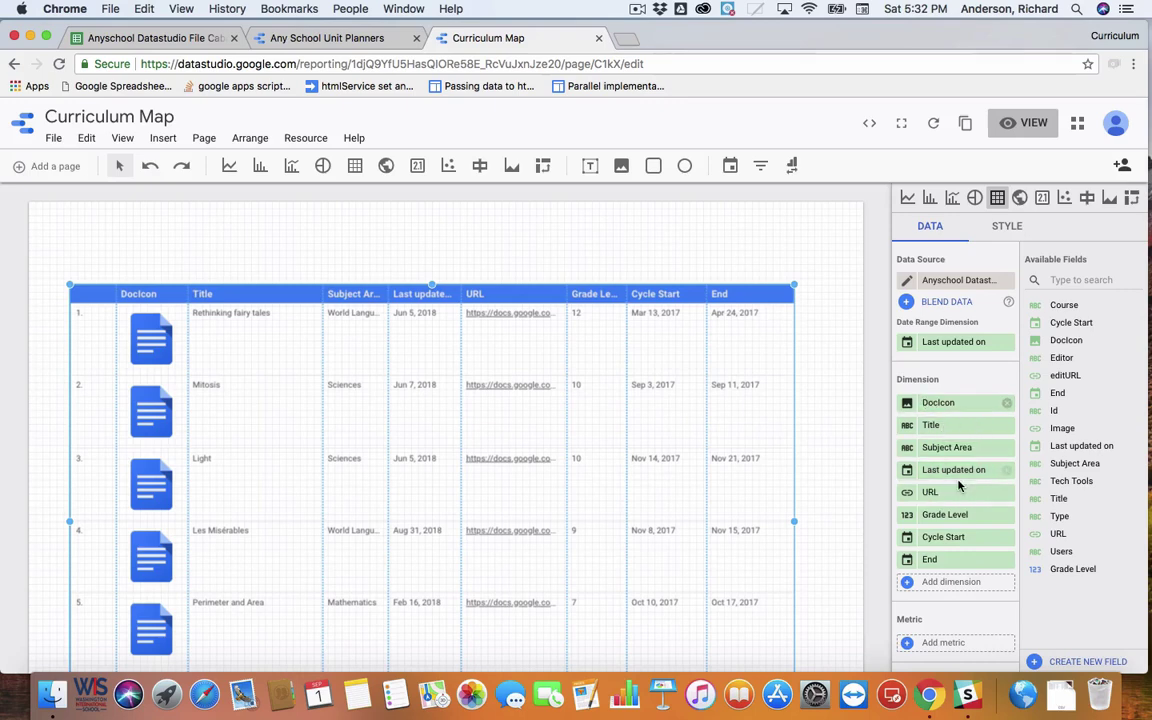
Preview the report, return to edit mode, and select the file table.
{"action": "left_click", "coordinate": [1023, 122]}
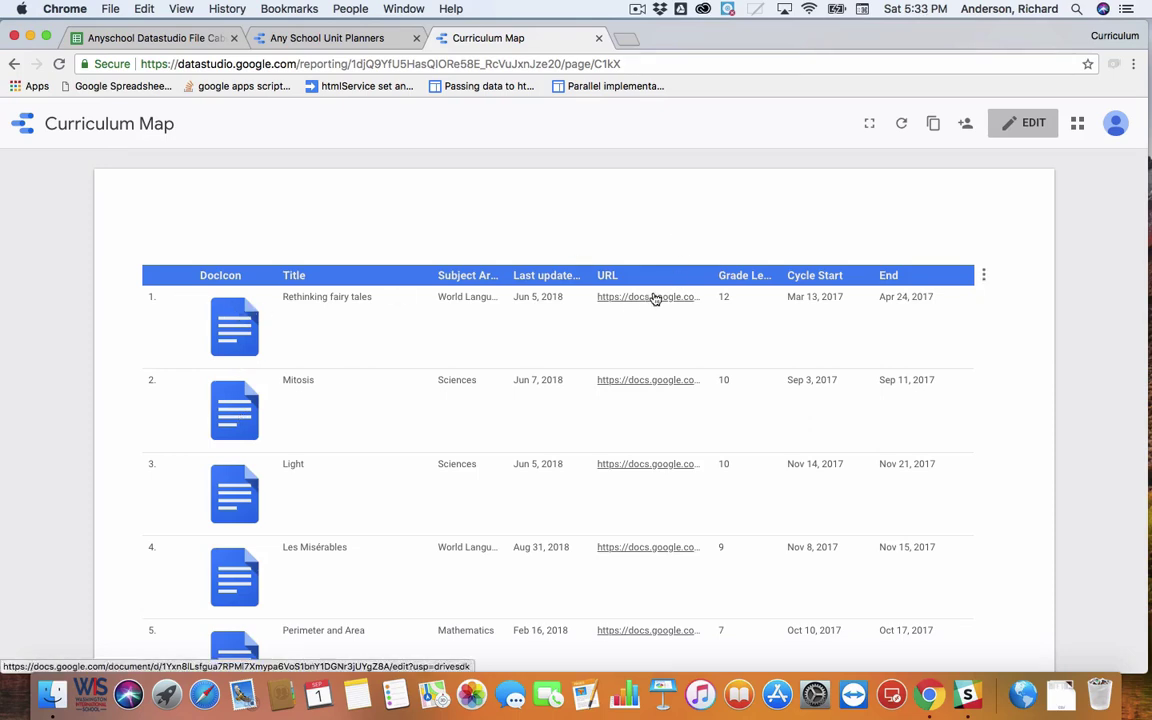
{"action": "left_click", "coordinate": [1020, 123]}
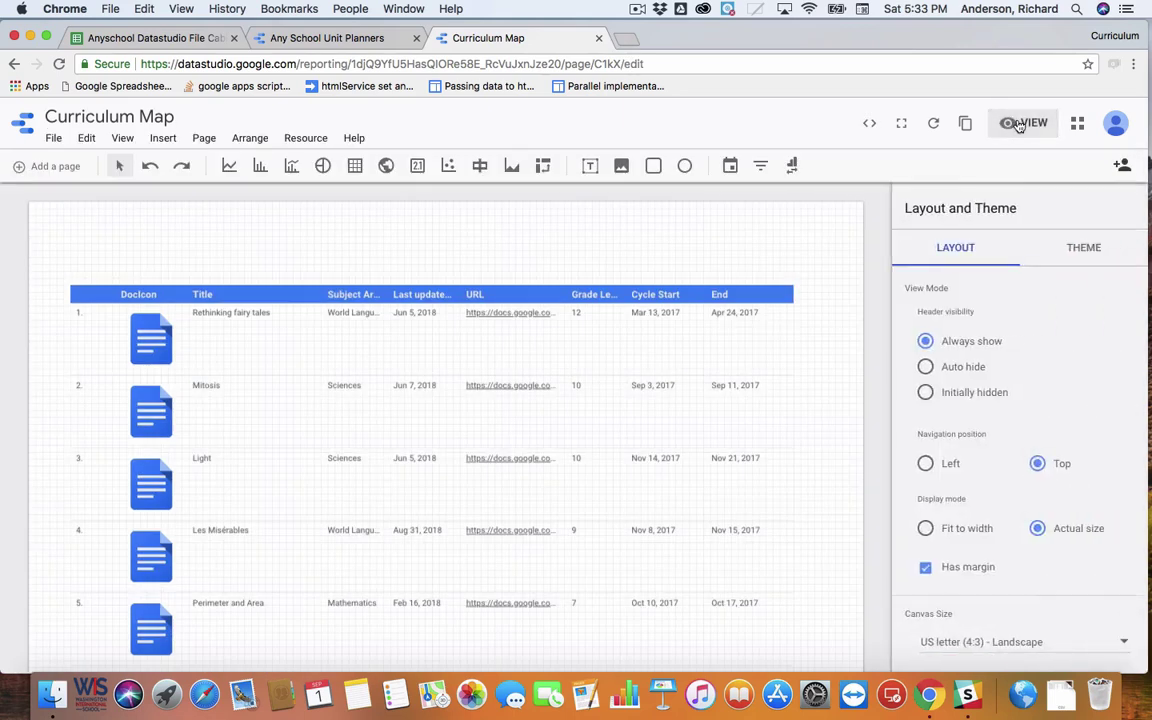
{"action": "left_click", "coordinate": [694, 360]}
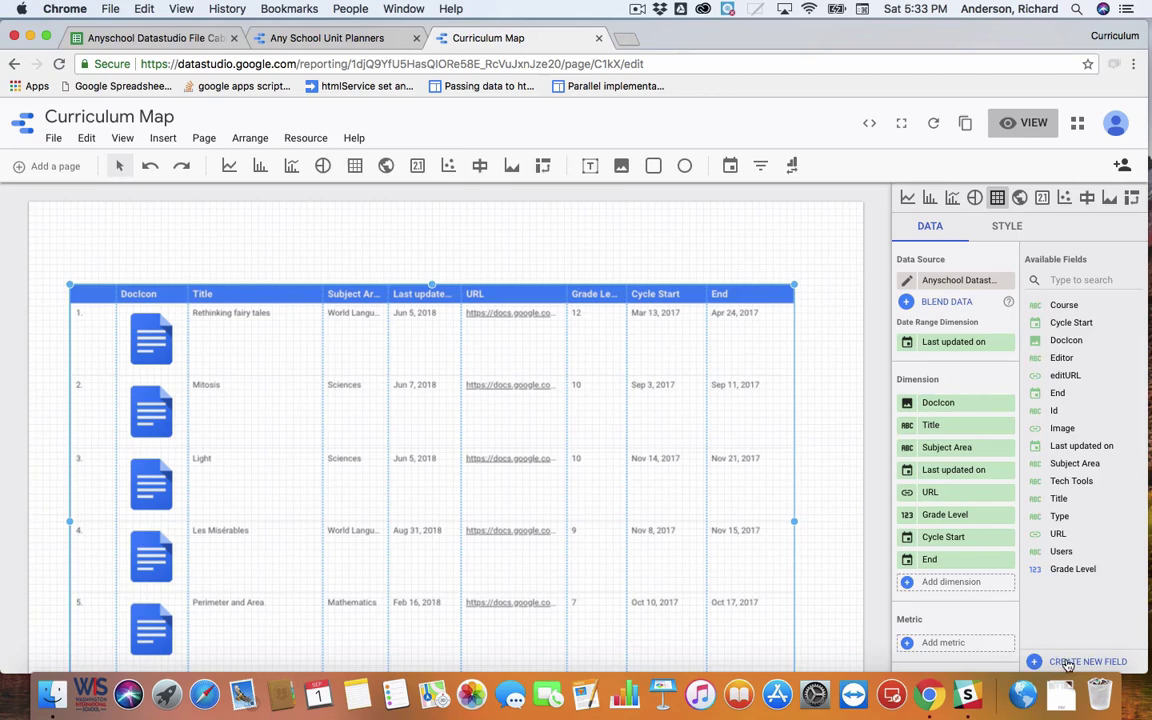
Create a new calculated field and name it File.
{"action": "left_click", "coordinate": [1042, 661]}
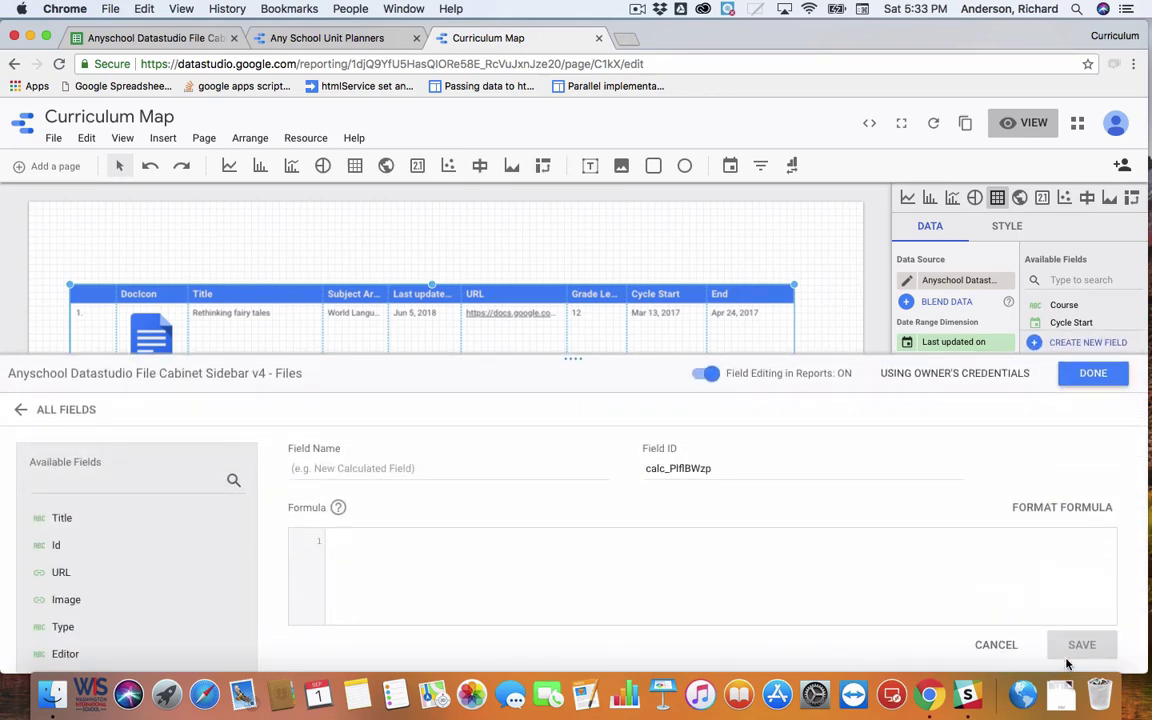
{"action": "left_click", "coordinate": [339, 466]}
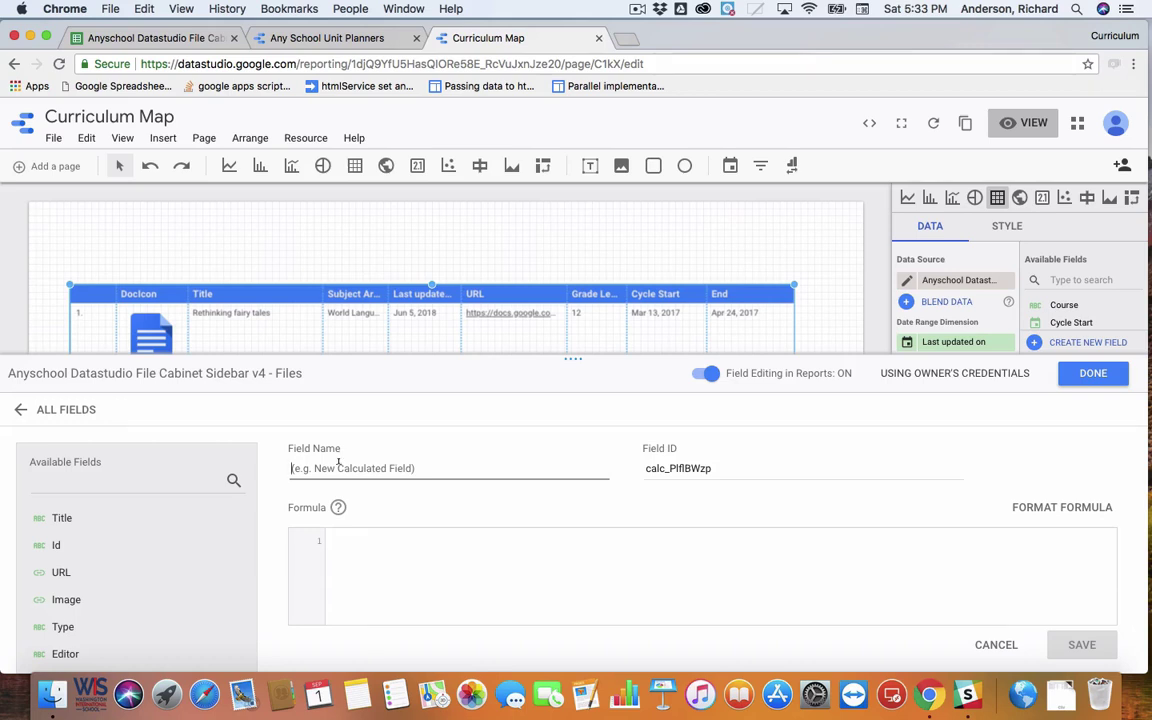
{"action": "type", "text": "File"}
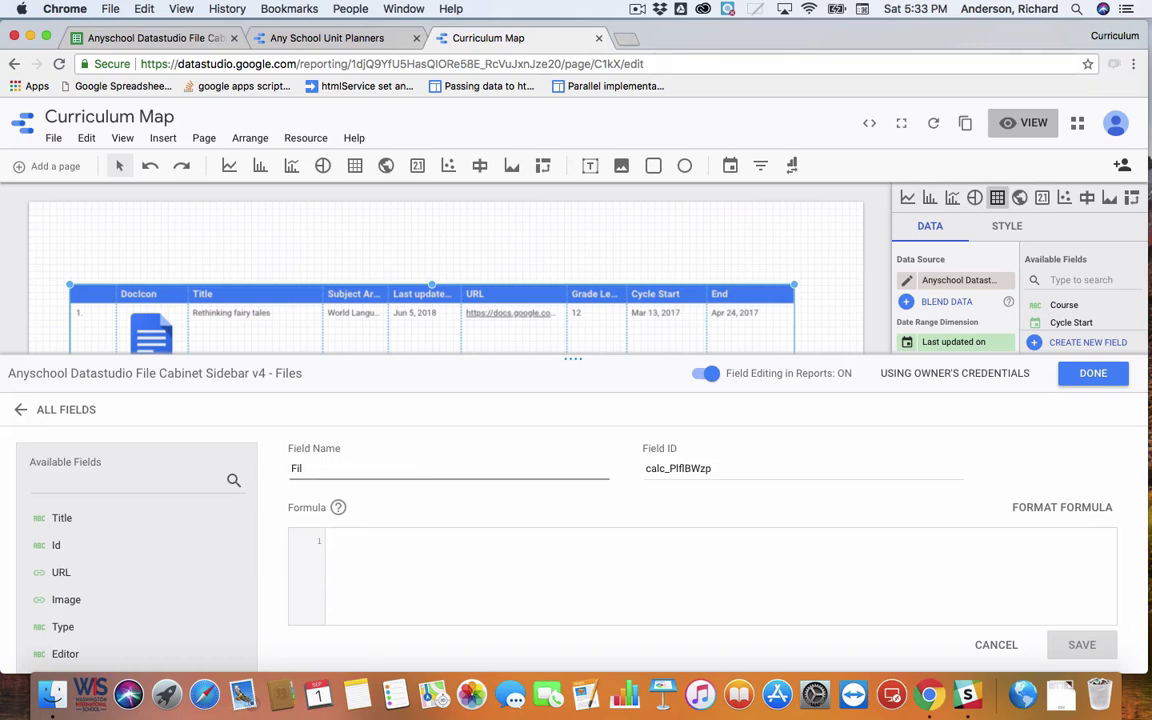
Give the File field the formula HYPERLINK(URL, DocIcon) and save it.
{"action": "left_click", "coordinate": [353, 539]}
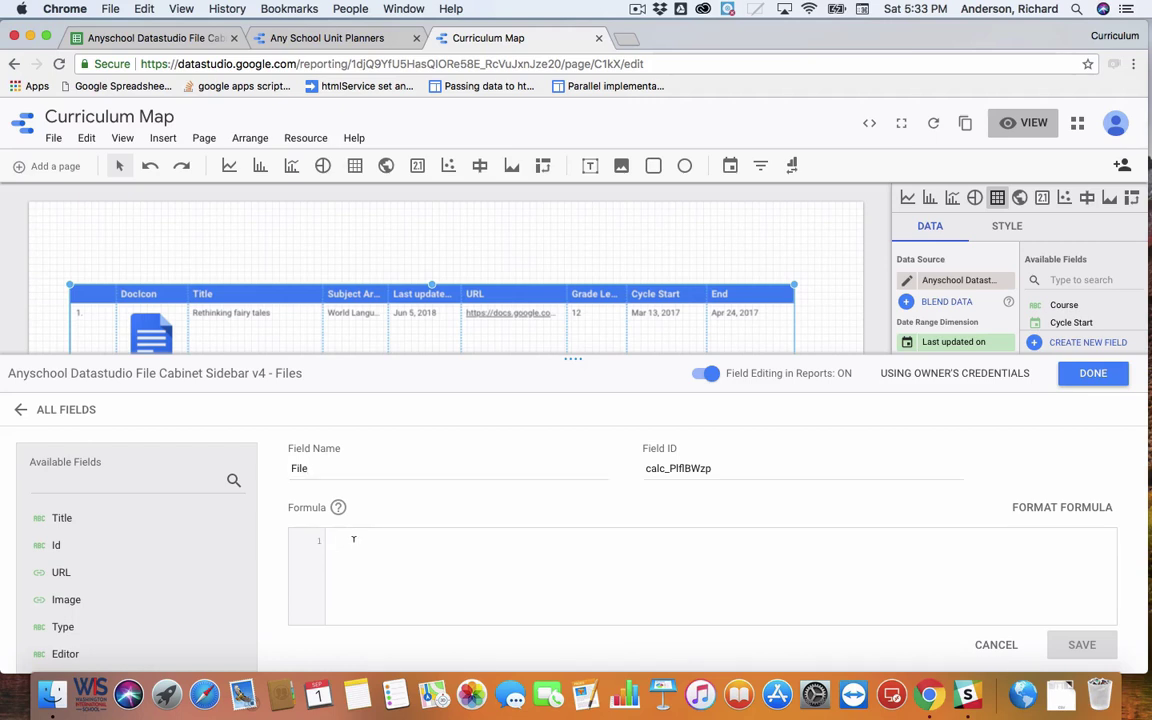
{"action": "type", "text": "H"}
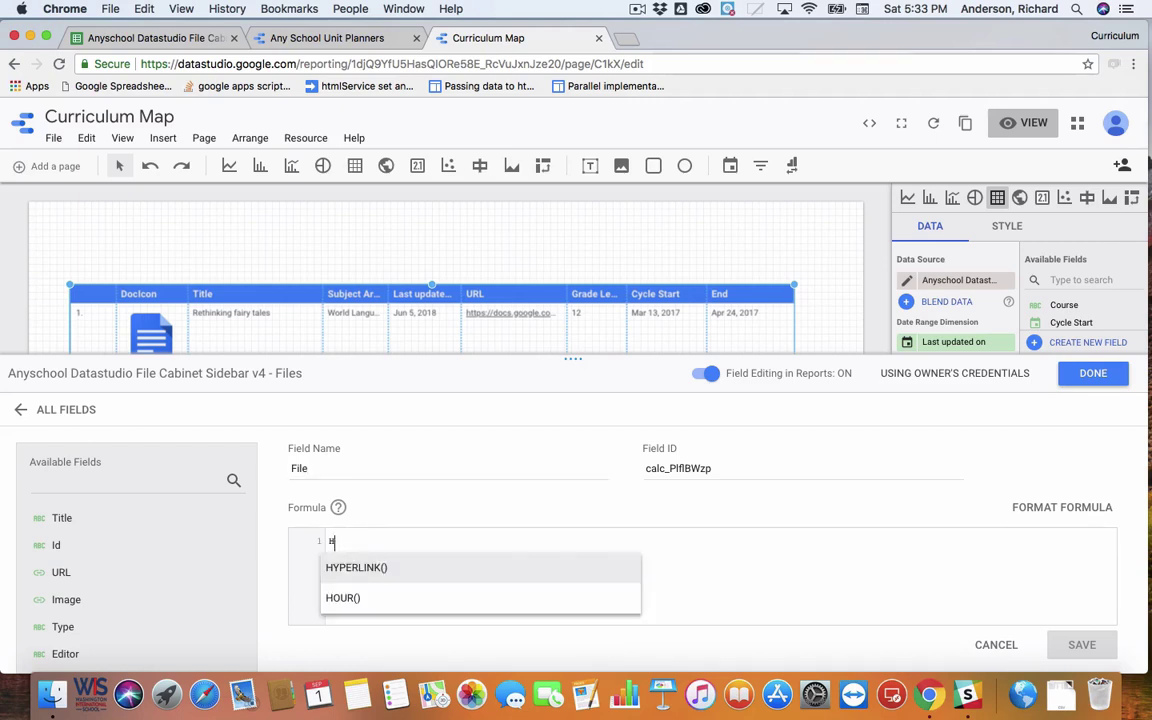
{"action": "left_click", "coordinate": [346, 568]}
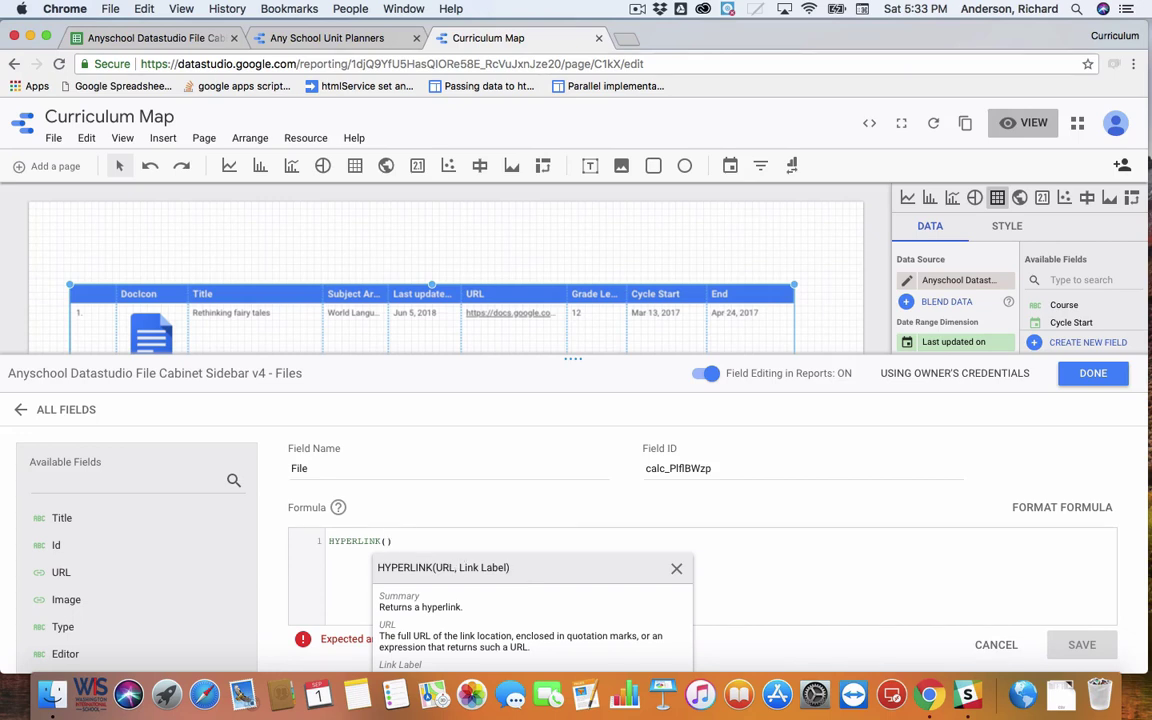
{"action": "type", "text": "ur"}
{"action": "key", "text": "Return"}
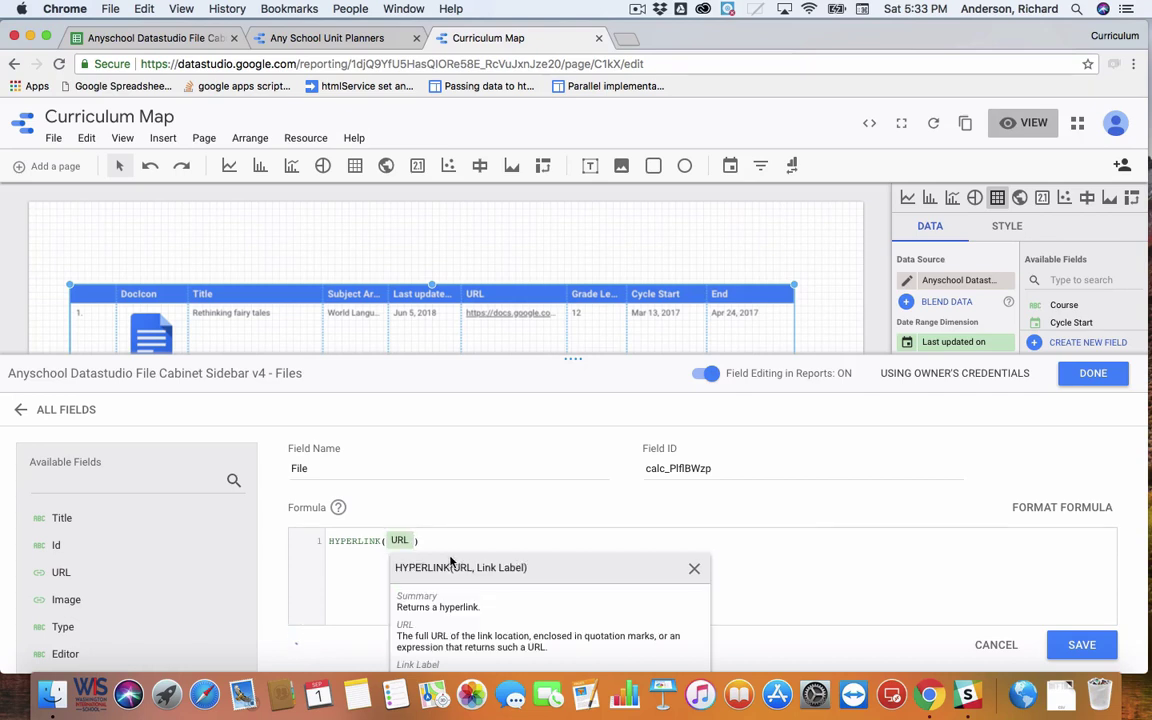
{"action": "type", "text": ","}
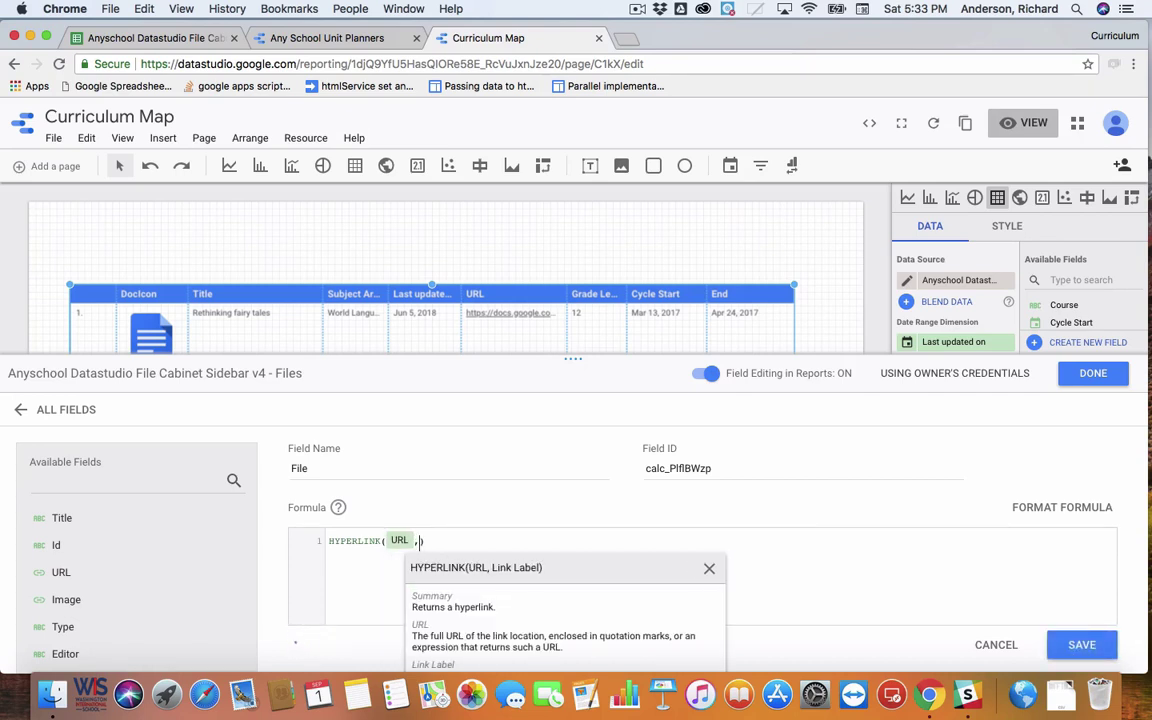
{"action": "type", "text": "doc"}
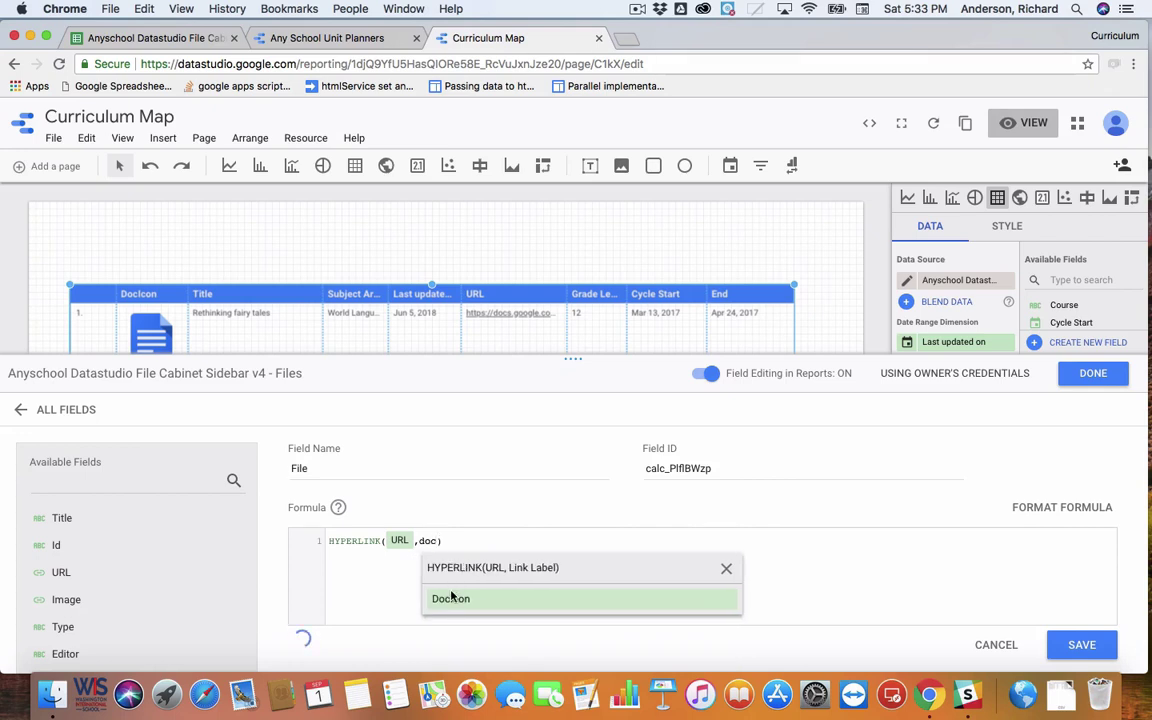
{"action": "left_click", "coordinate": [451, 597]}
{"action": "left_click", "coordinate": [485, 540]}
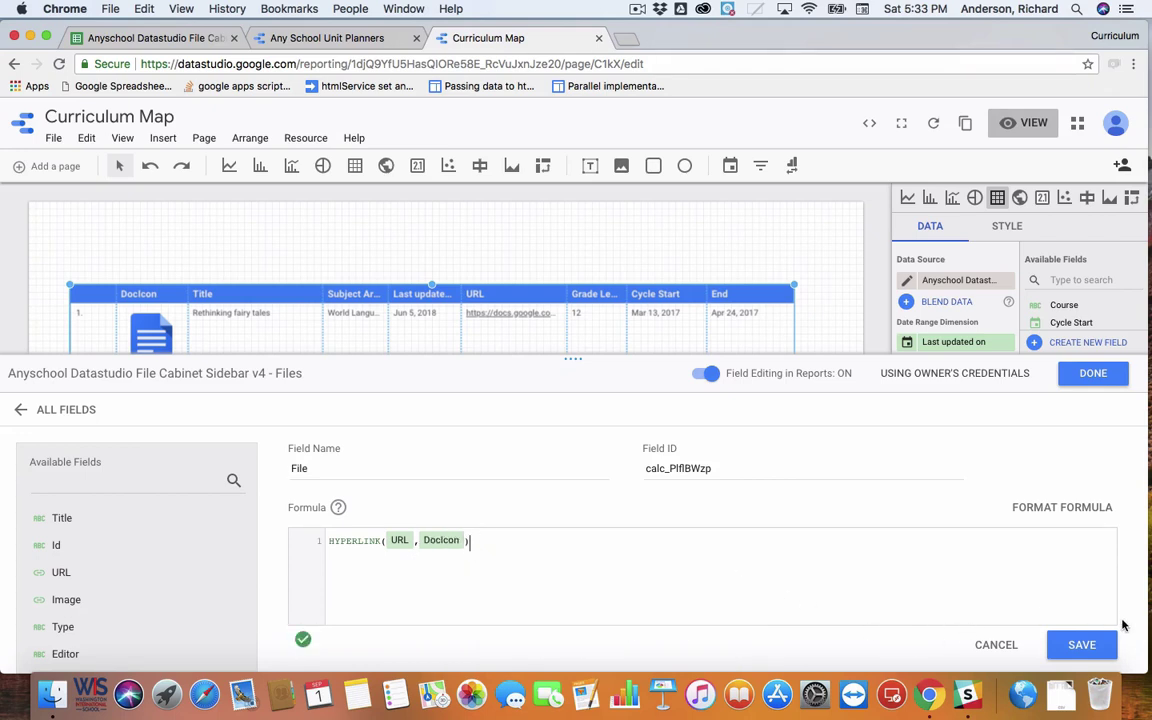
{"action": "mouse_move", "coordinate": [305, 640]}
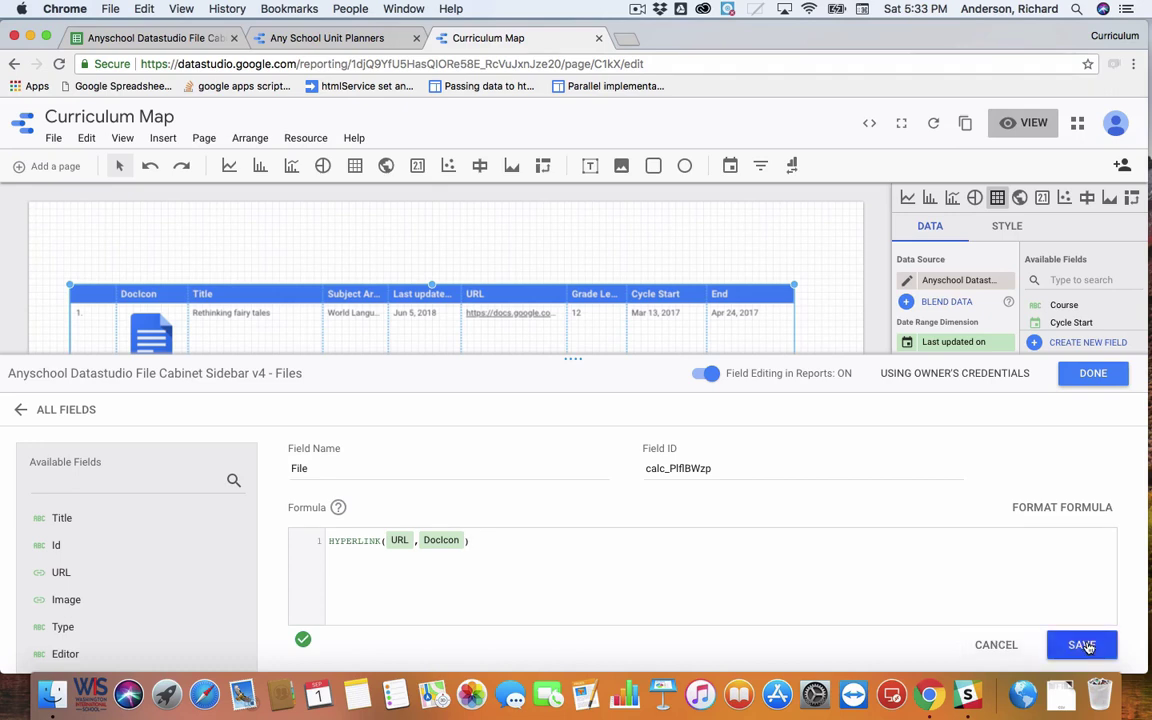
{"action": "left_click", "coordinate": [1084, 648]}
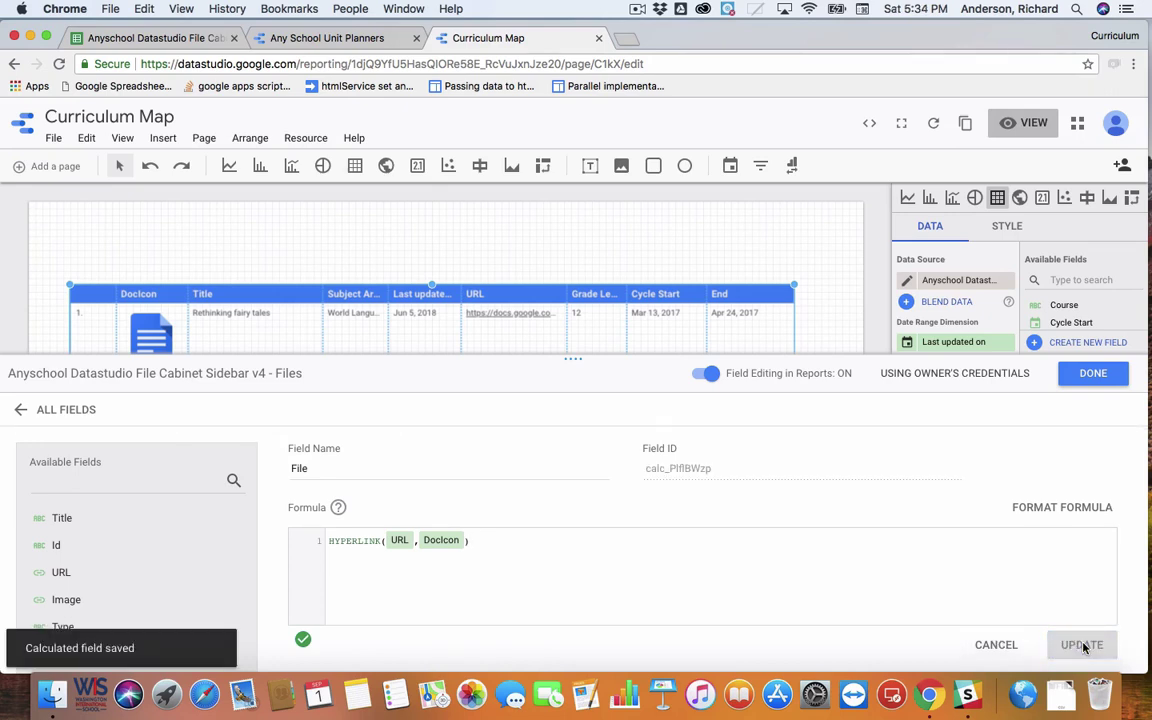
{"action": "left_click", "coordinate": [1092, 373]}
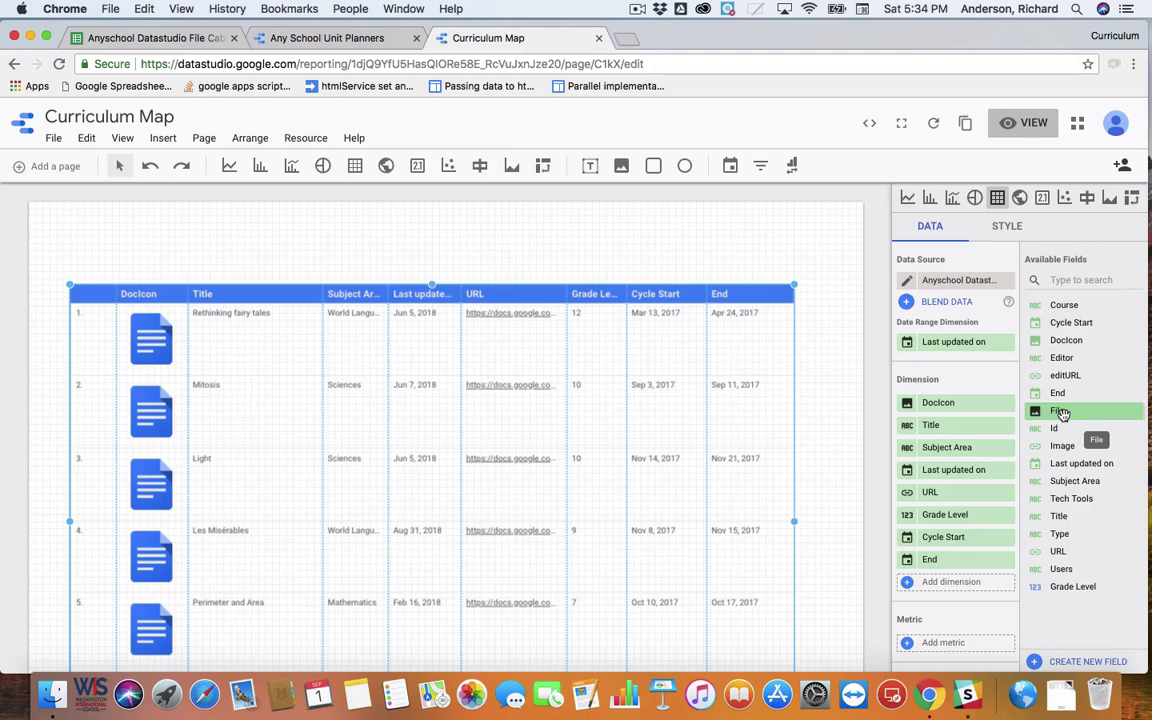
Replace the table's DocIcon dimension with the File field and switch to view mode.
{"action": "left_click_drag", "start_coordinate": [1062, 414], "coordinate": [940, 426]}
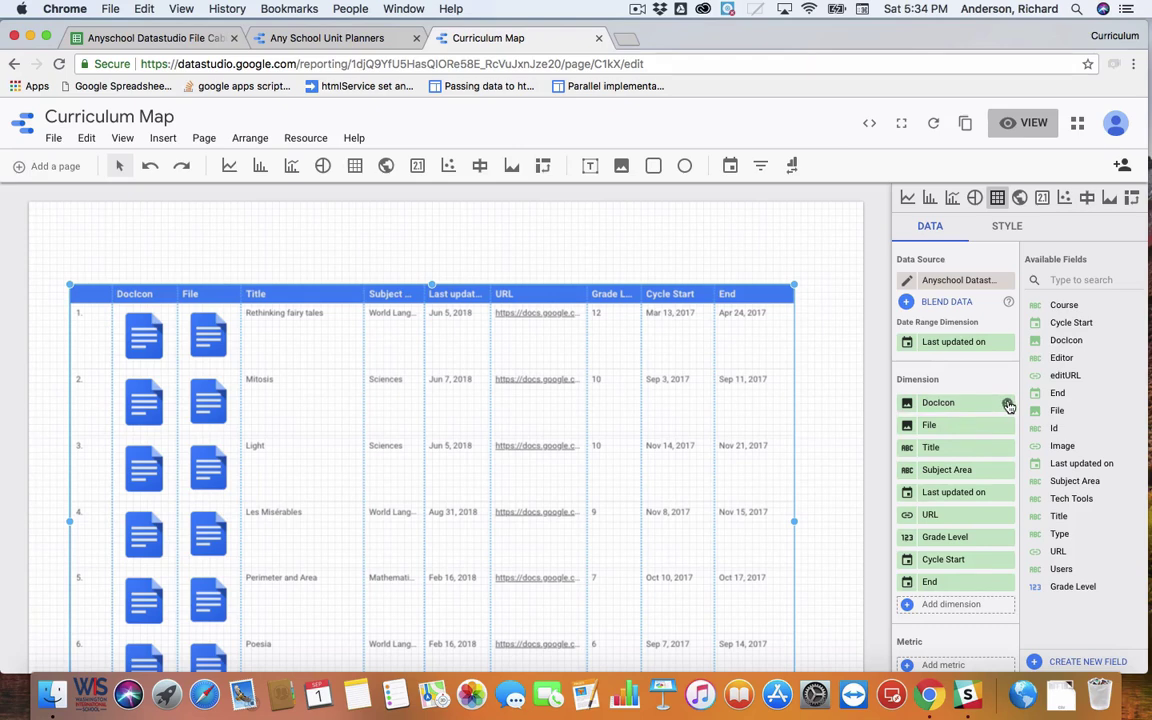
{"action": "left_click", "coordinate": [1008, 404]}
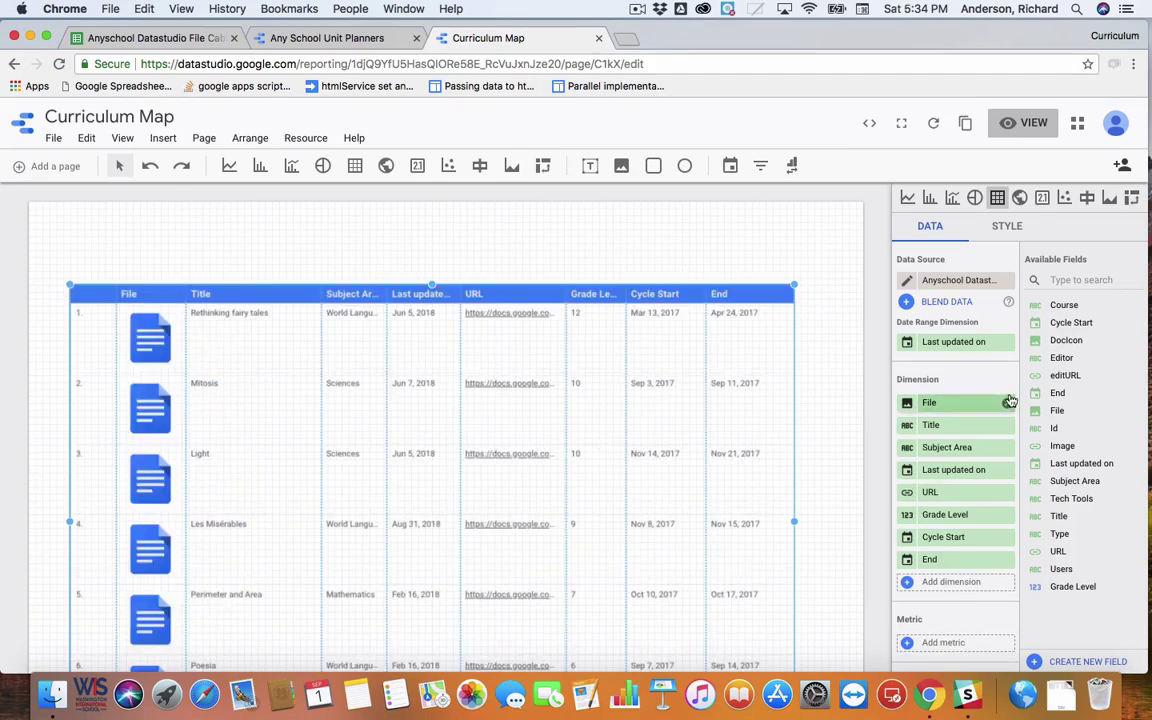
{"action": "left_click", "coordinate": [1021, 125]}
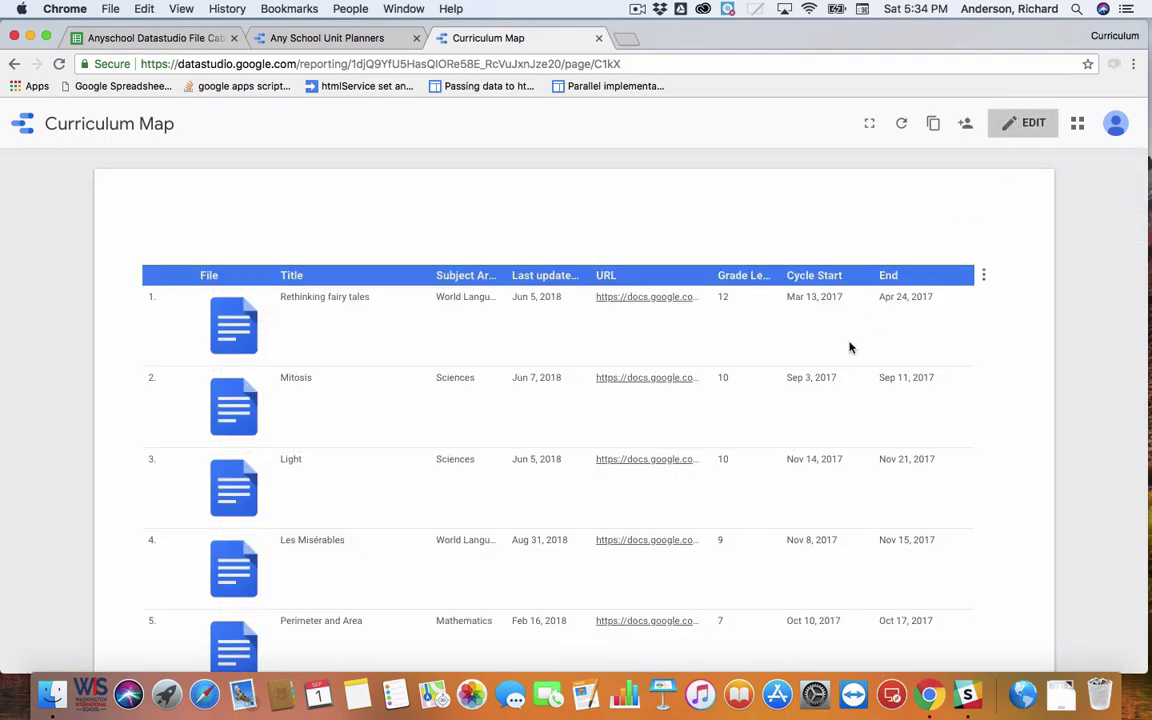
Confirm a doc icon opens the Mitosis unit document, then return to the Curriculum Map report.
{"action": "left_click", "coordinate": [234, 323]}
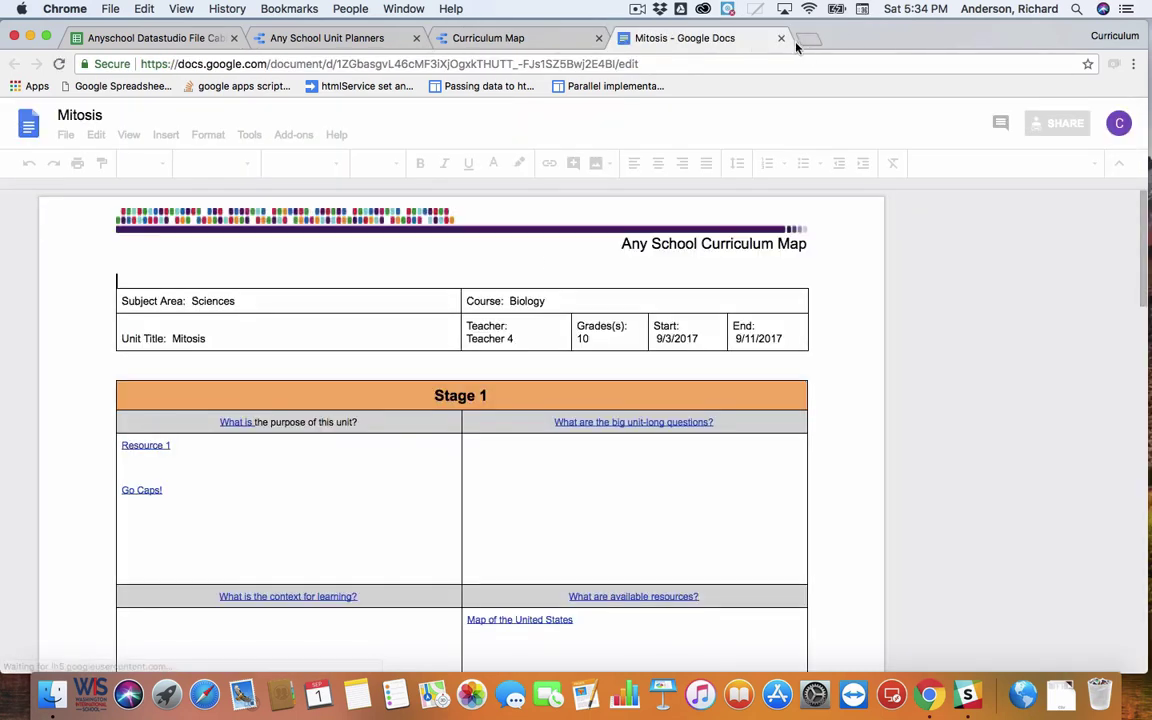
{"action": "left_click", "coordinate": [782, 38]}
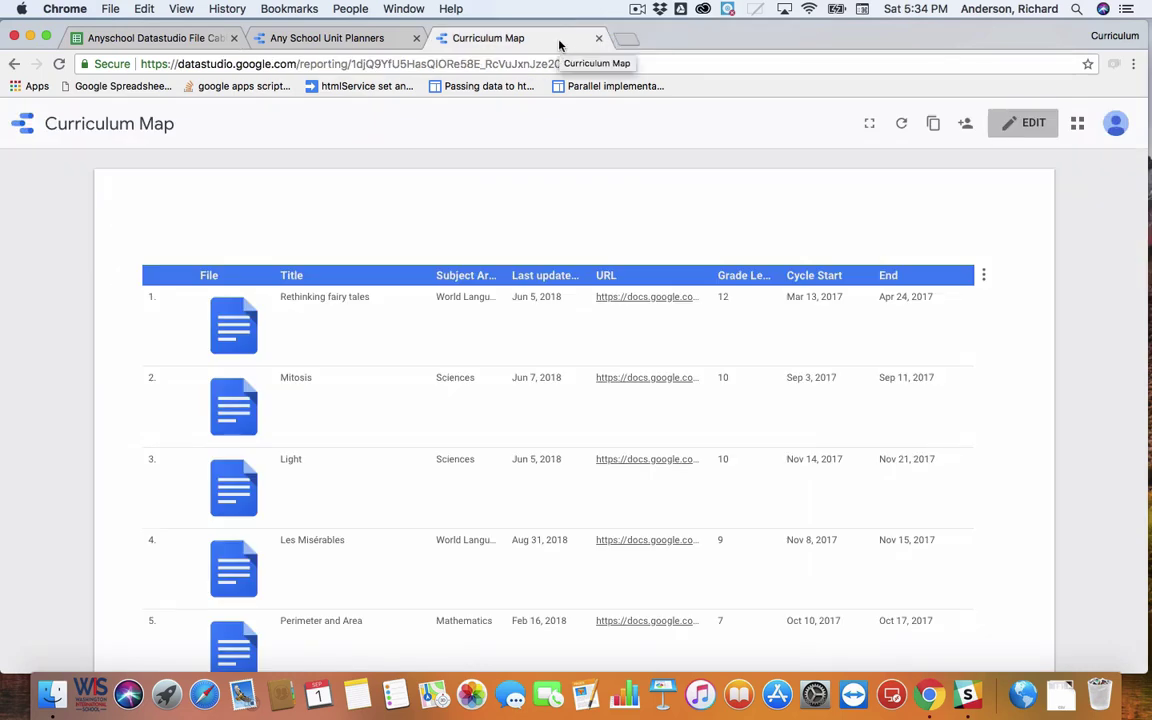
{"action": "left_click", "coordinate": [378, 40]}
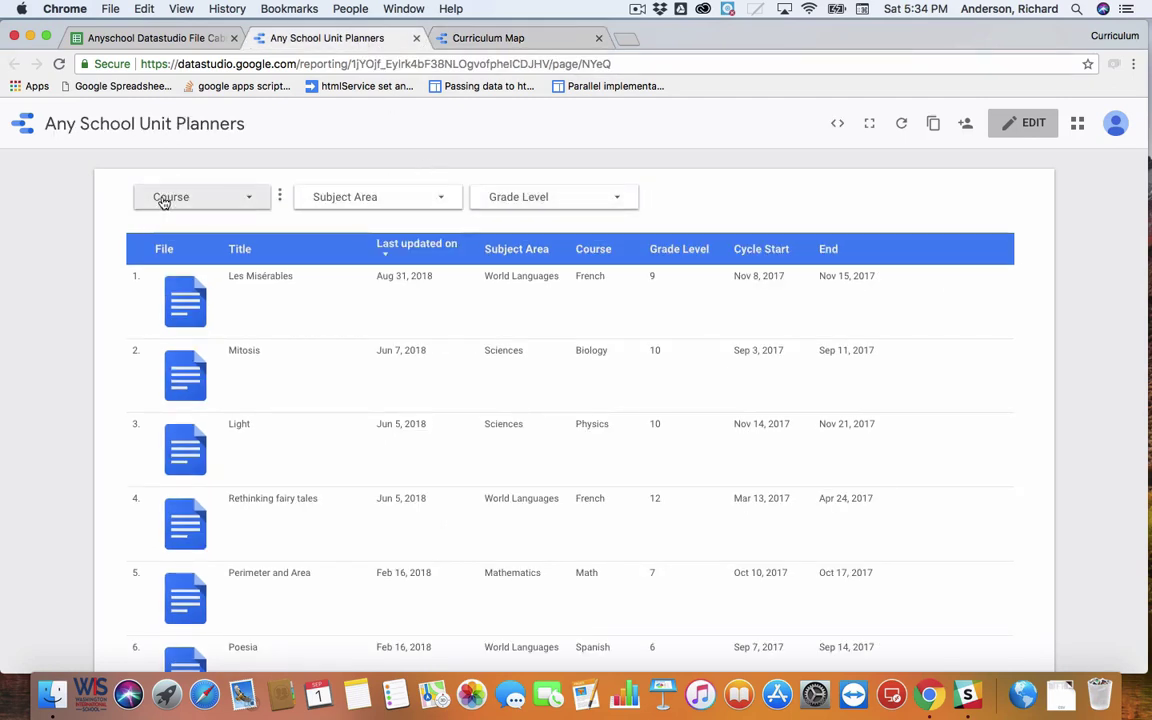
{"action": "left_click", "coordinate": [511, 39]}
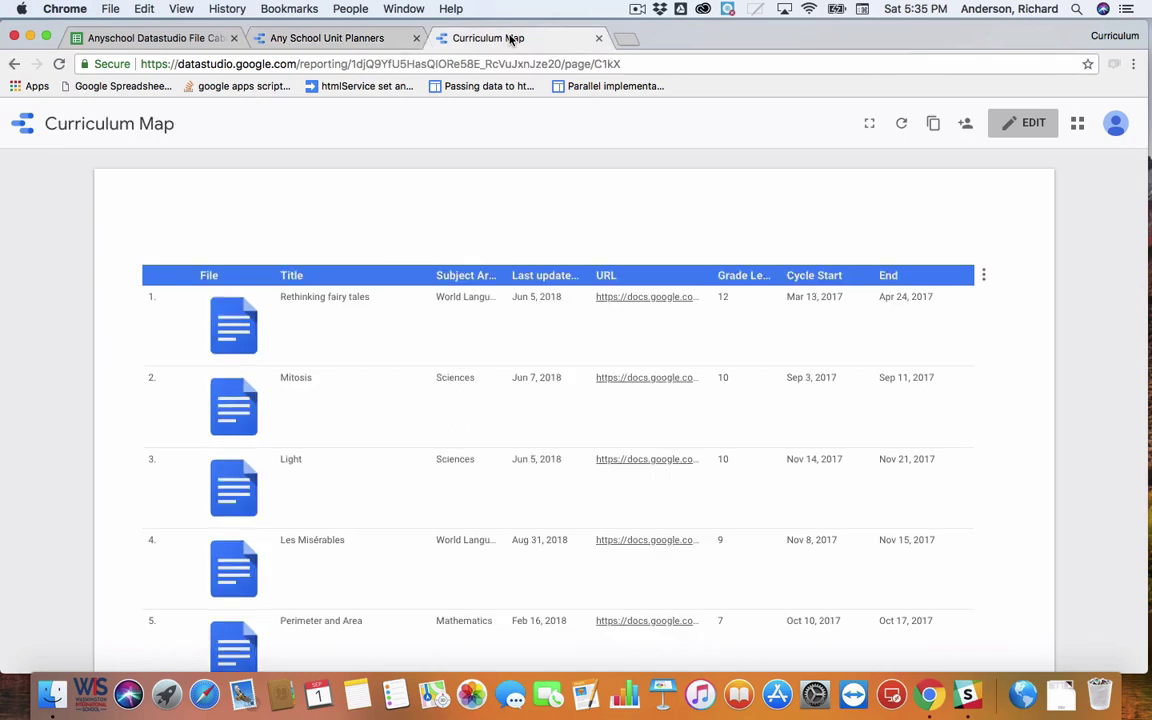
Draw a filter control above the table and change its dimension from Title to Subject Area.
{"action": "left_click", "coordinate": [1028, 122]}
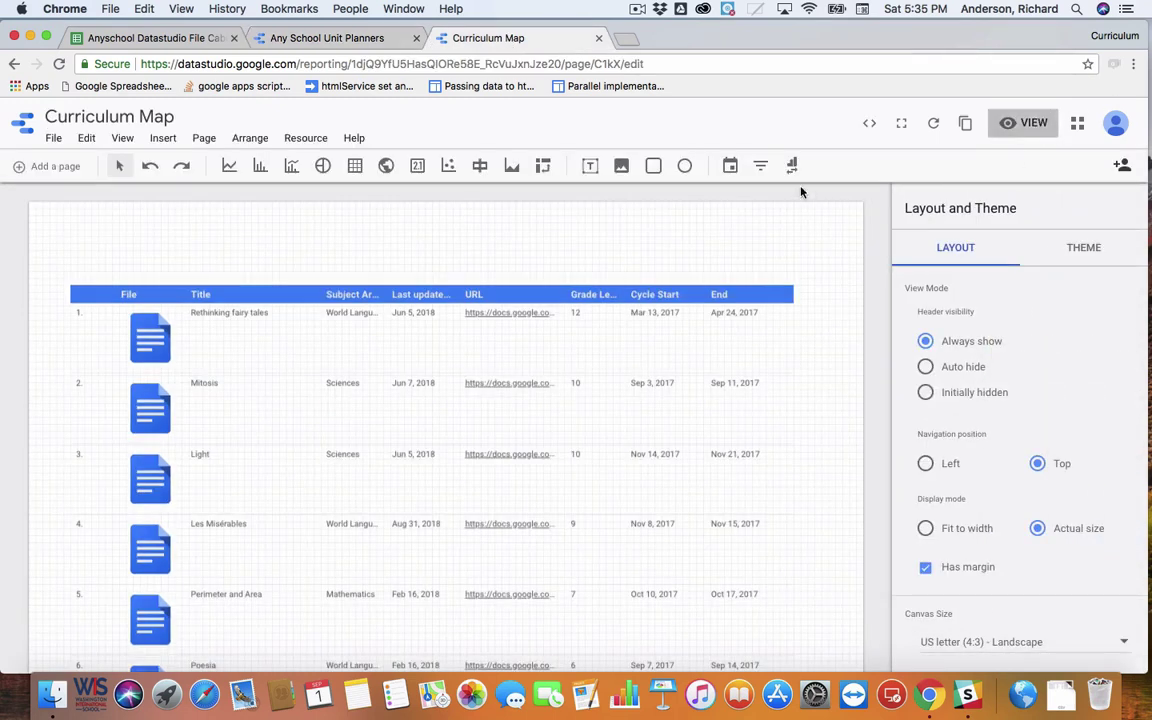
{"action": "left_click", "coordinate": [762, 167]}
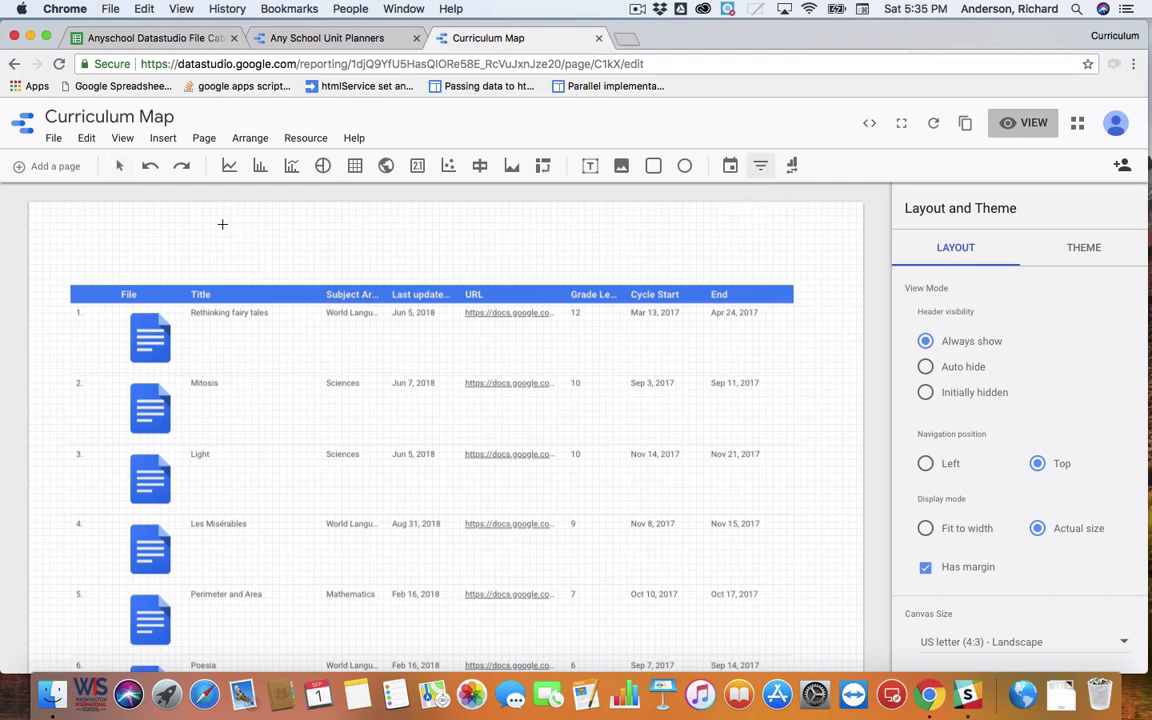
{"action": "left_click_drag", "start_coordinate": [222, 224], "coordinate": [343, 250]}
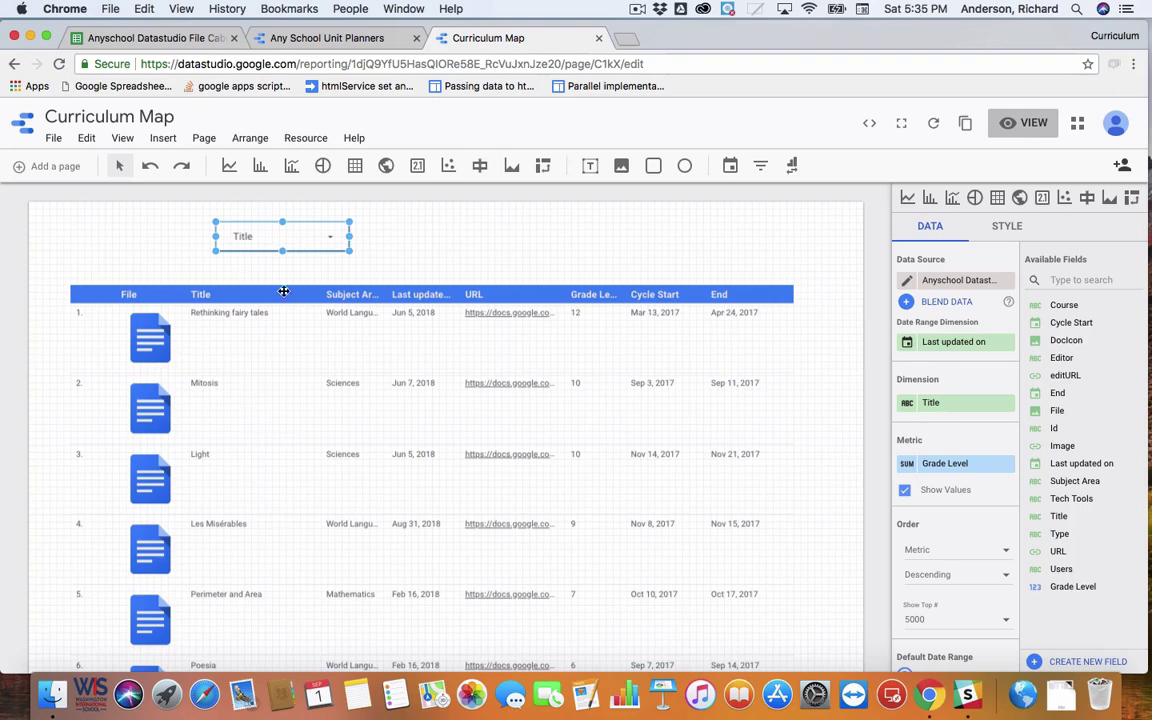
{"action": "left_click", "coordinate": [340, 38]}
{"action": "left_click", "coordinate": [540, 39]}
{"action": "left_click", "coordinate": [981, 406]}
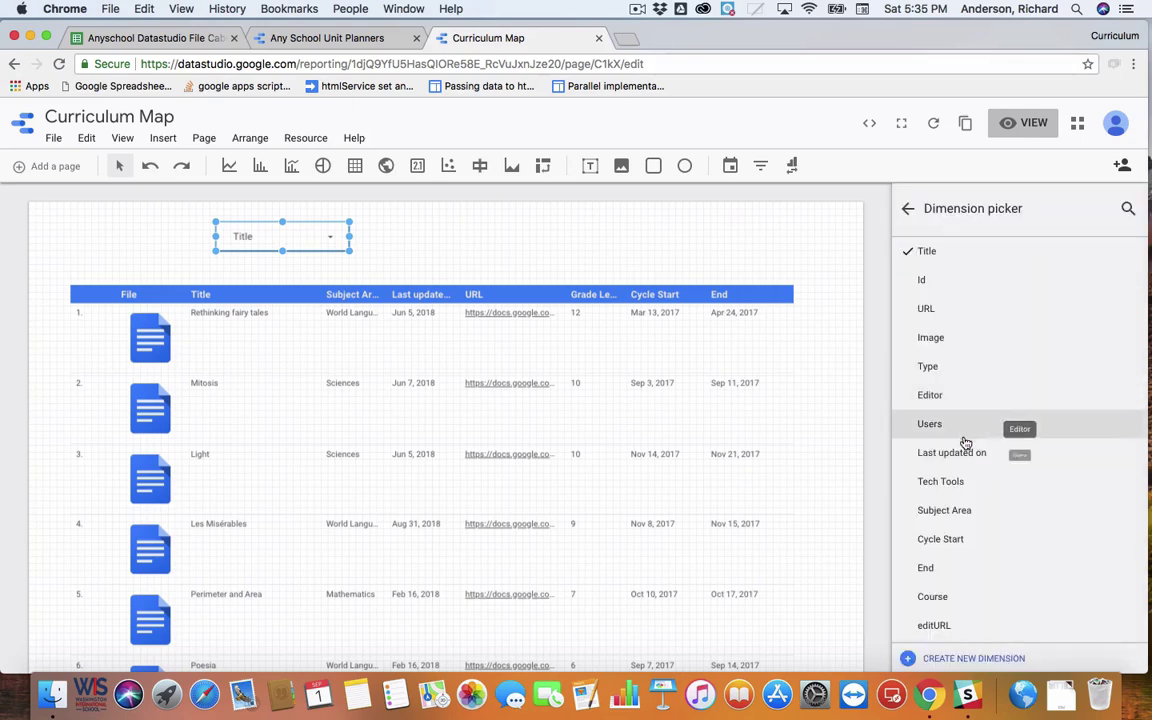
{"action": "left_click", "coordinate": [958, 511]}
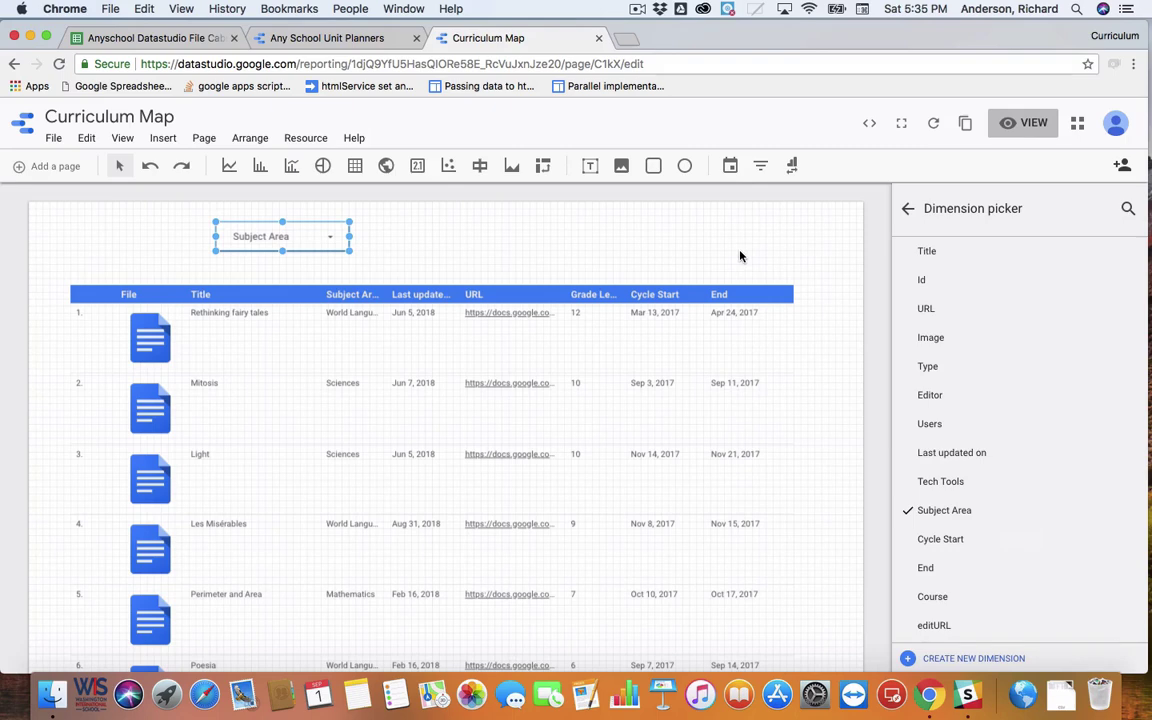
In view mode, filter Subject Area to only Sciences, confirm Mitosis and Light remain, then resume editing.
{"action": "left_click", "coordinate": [1013, 123]}
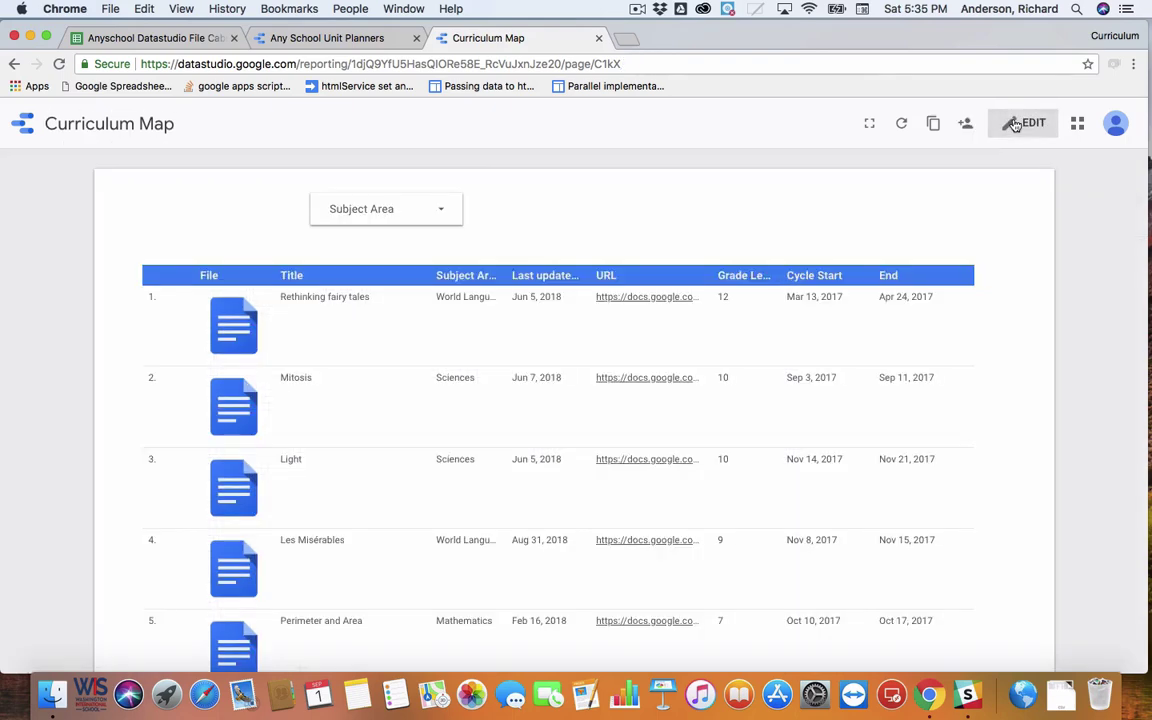
{"action": "left_click", "coordinate": [445, 213]}
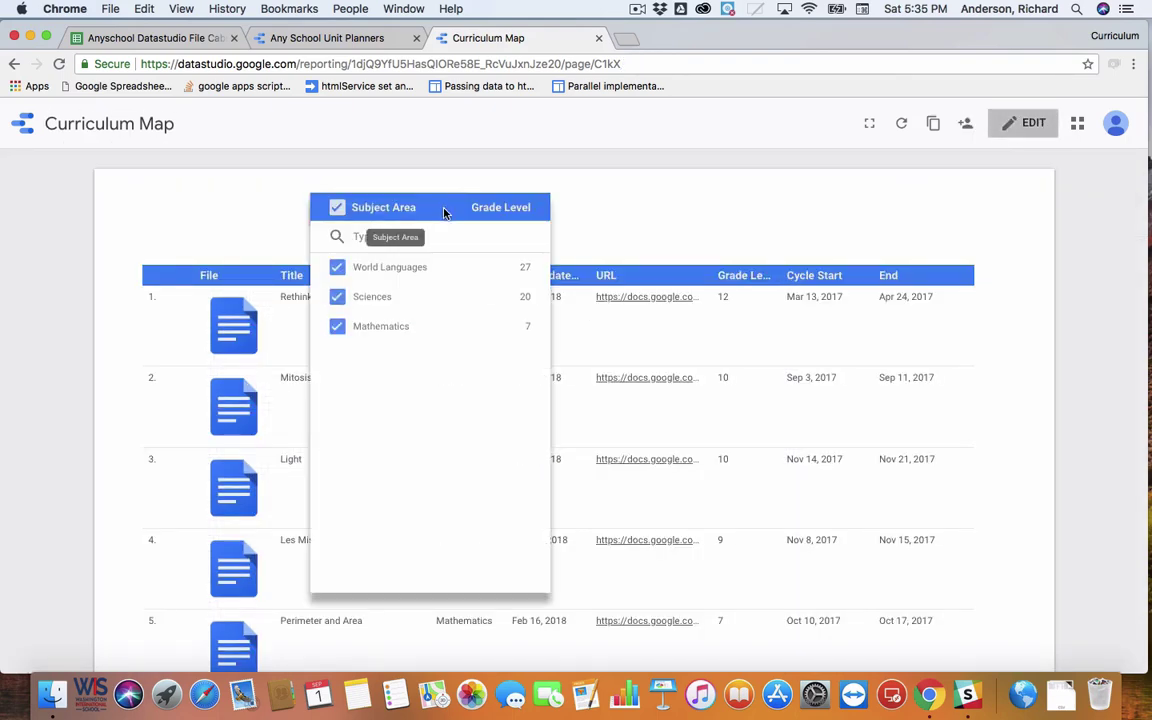
{"action": "mouse_move", "coordinate": [458, 296]}
{"action": "left_click", "coordinate": [505, 297]}
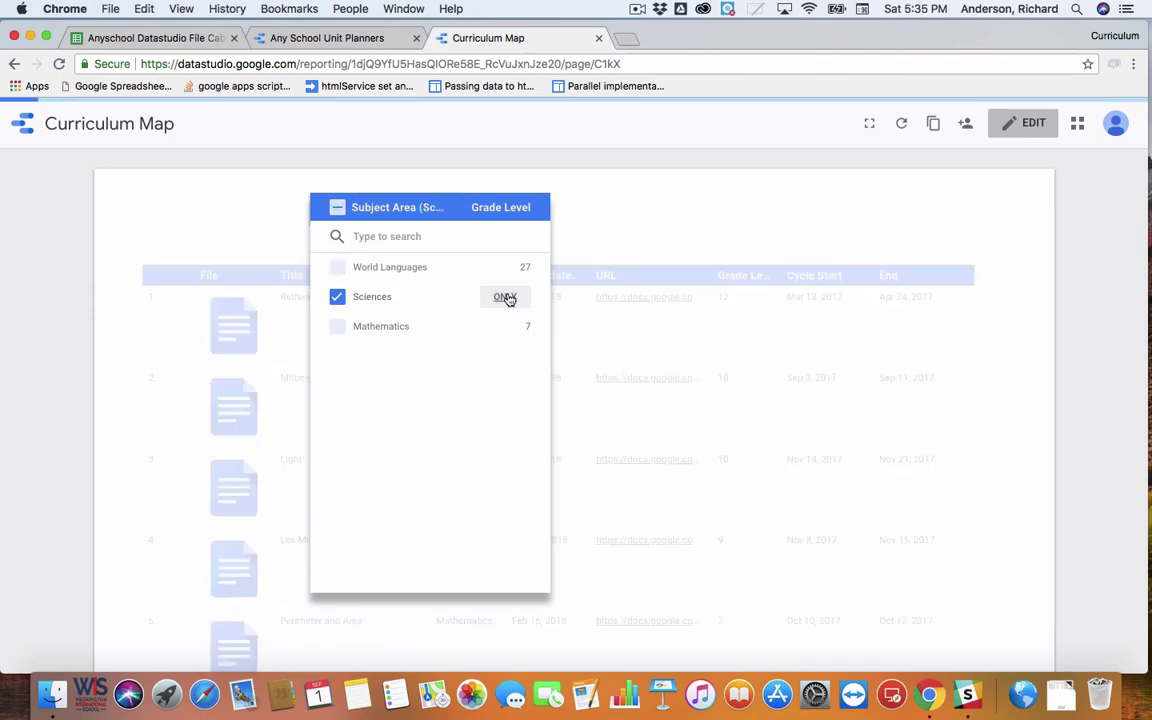
{"action": "left_click", "coordinate": [984, 470]}
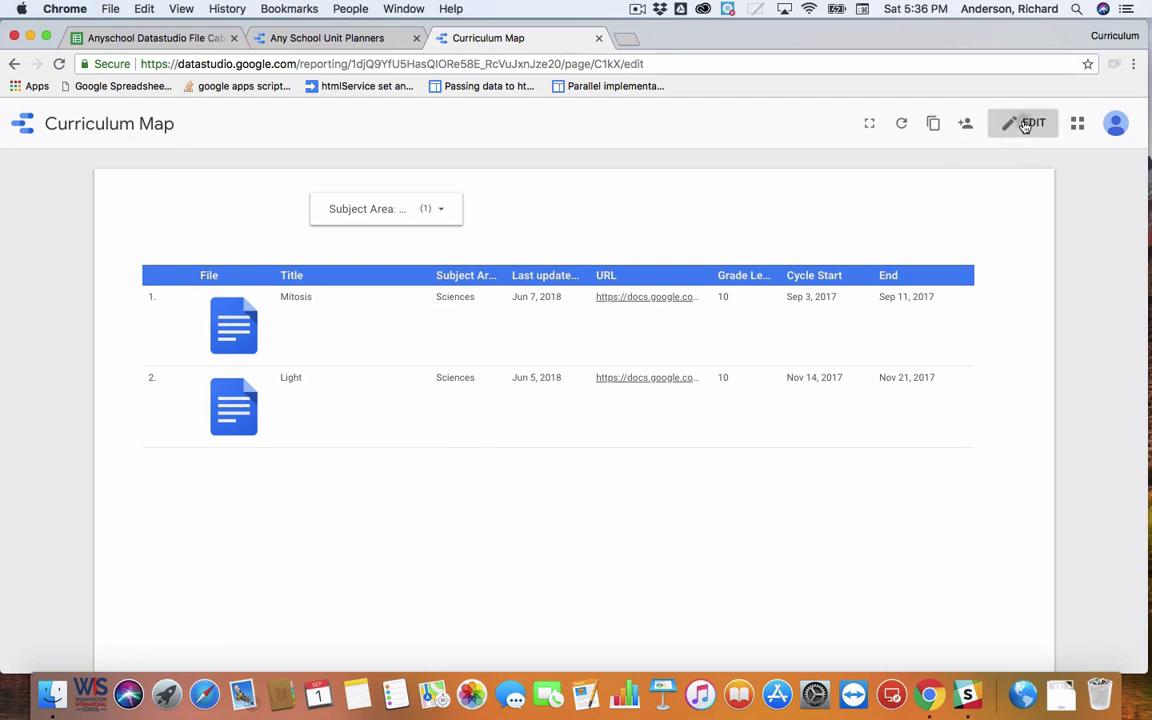
{"action": "left_click", "coordinate": [1025, 123]}
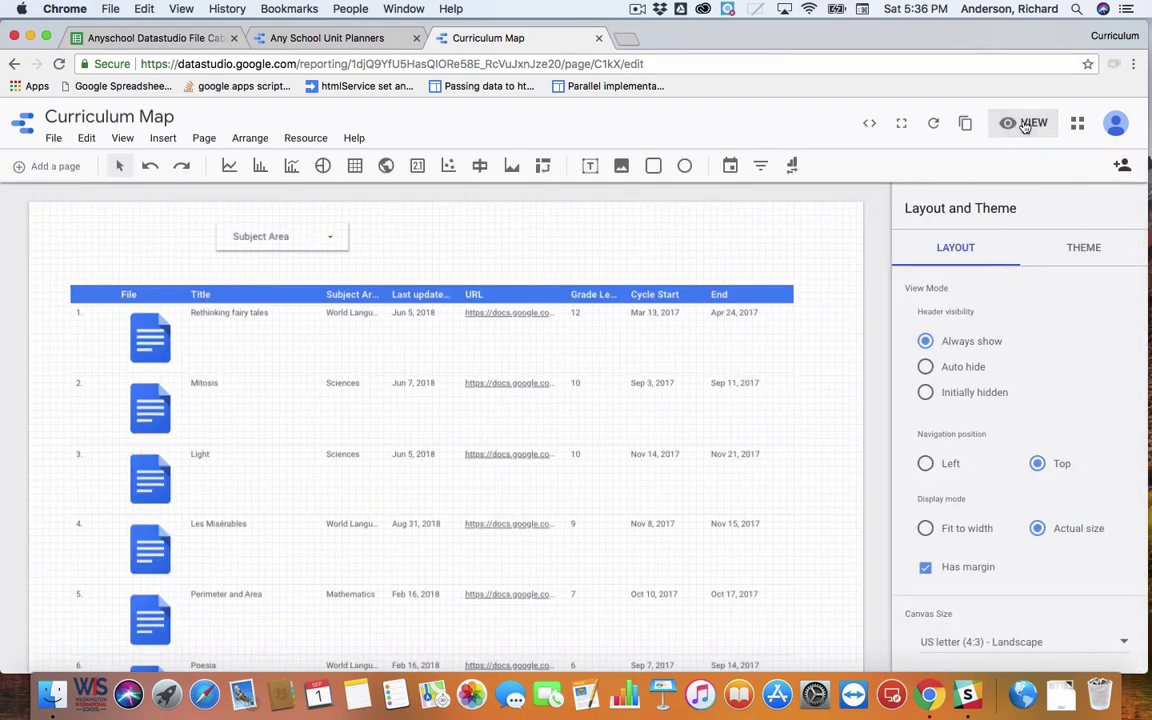
Turn on Wrap Text for the table header in the table's Style settings.
{"action": "left_click", "coordinate": [388, 305]}
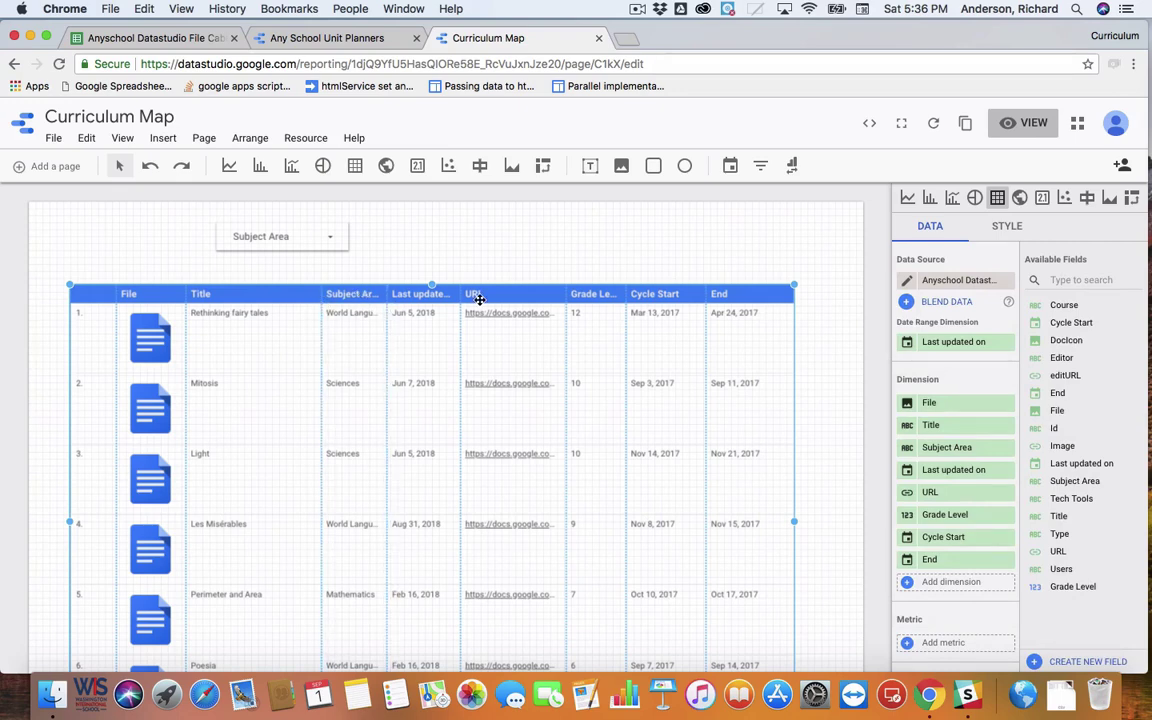
{"action": "left_click", "coordinate": [1017, 229]}
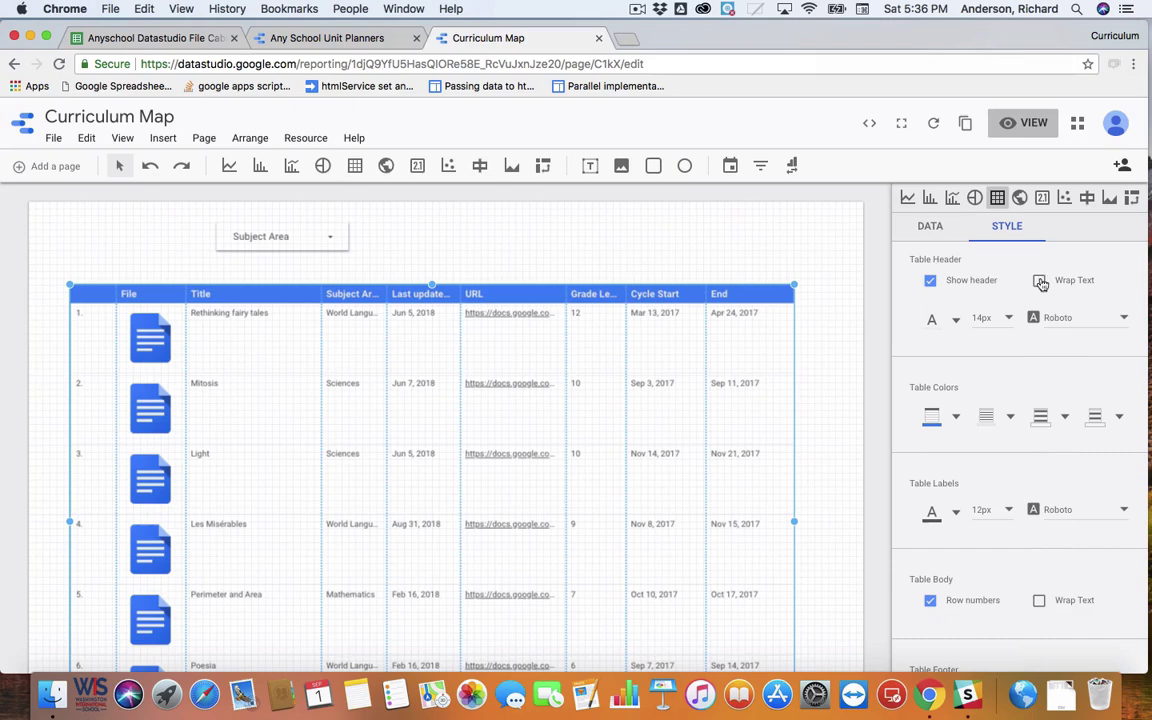
{"action": "left_click", "coordinate": [1040, 281]}
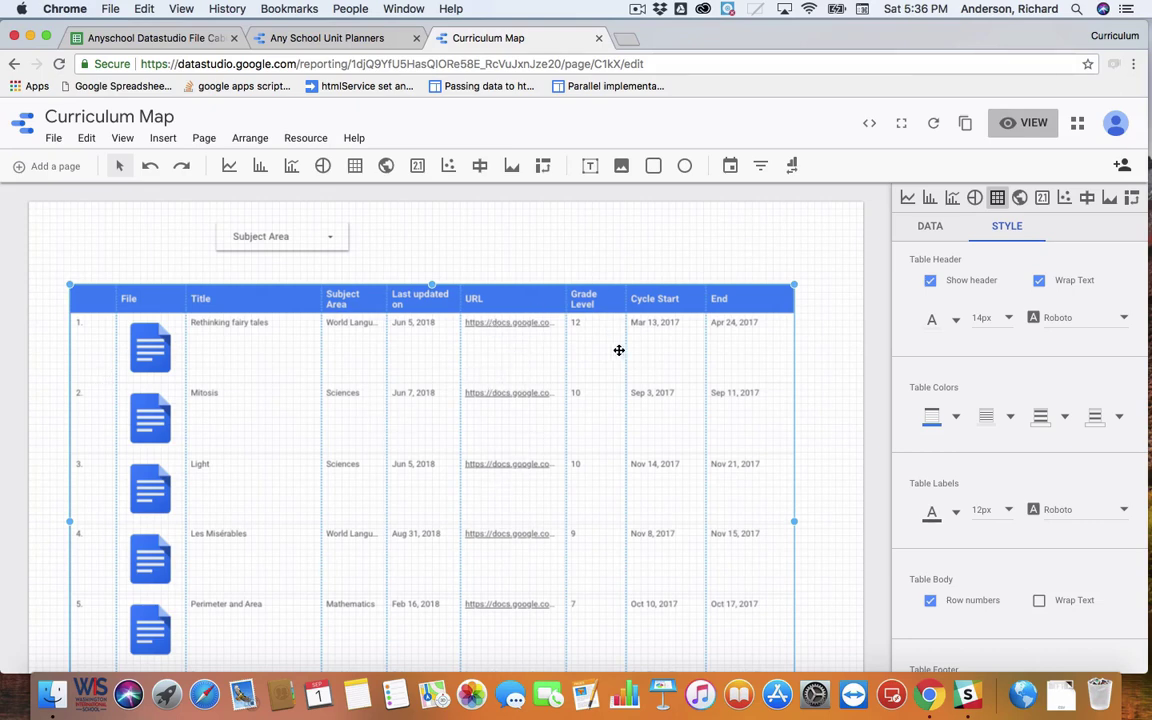
Remove the URL column from the table and turn on Wrap Text for the table body.
{"action": "left_click", "coordinate": [930, 226]}
{"action": "left_click", "coordinate": [1007, 492]}
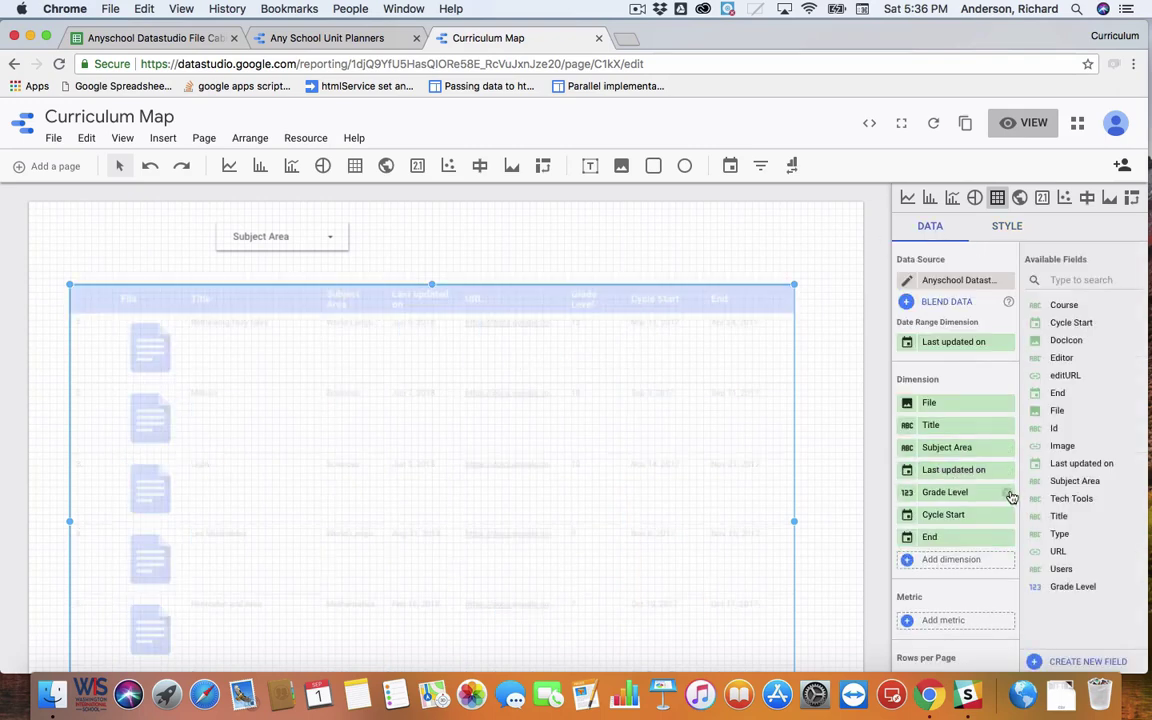
{"action": "left_click", "coordinate": [825, 375]}
{"action": "left_click", "coordinate": [672, 395]}
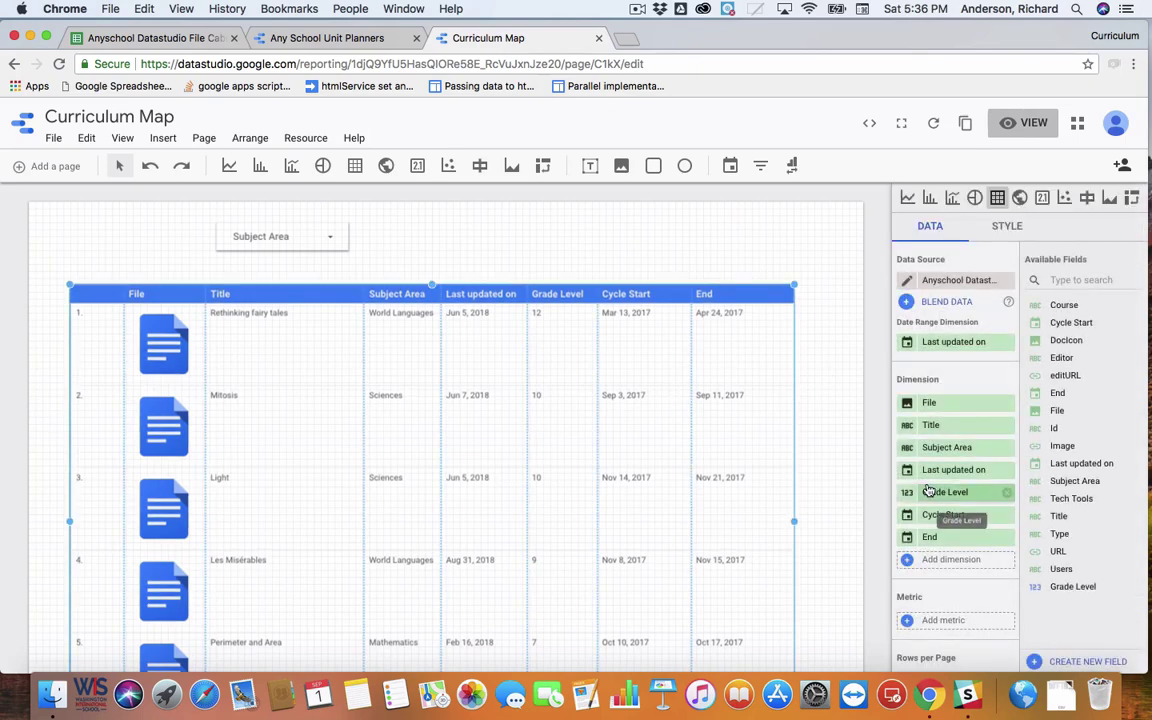
{"action": "left_click", "coordinate": [1008, 230]}
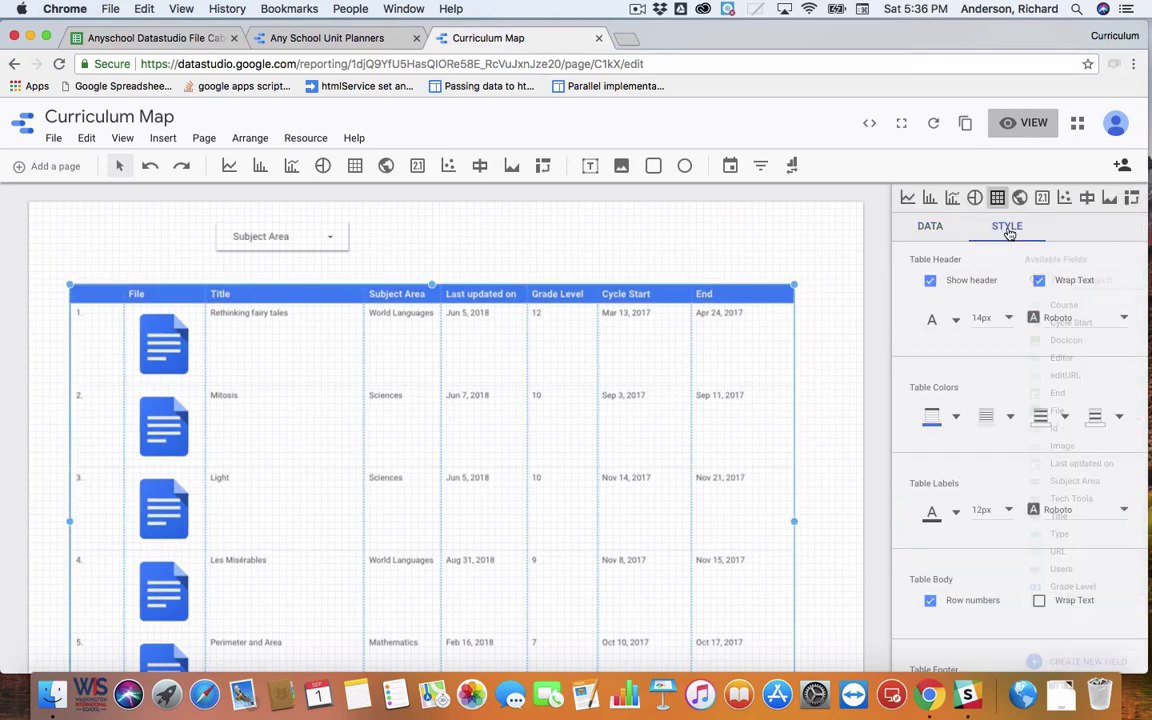
{"action": "left_click", "coordinate": [1039, 601]}
{"action": "scroll", "coordinate": [595, 496], "scroll_direction": "down", "scroll_amount": 3}
{"action": "scroll", "coordinate": [595, 496], "scroll_direction": "up", "scroll_amount": 3}
Resize the File, Title and Subject Area columns, then view the Any School Unit Planners report.
{"action": "left_click_drag", "start_coordinate": [118, 300], "coordinate": [91, 297]}
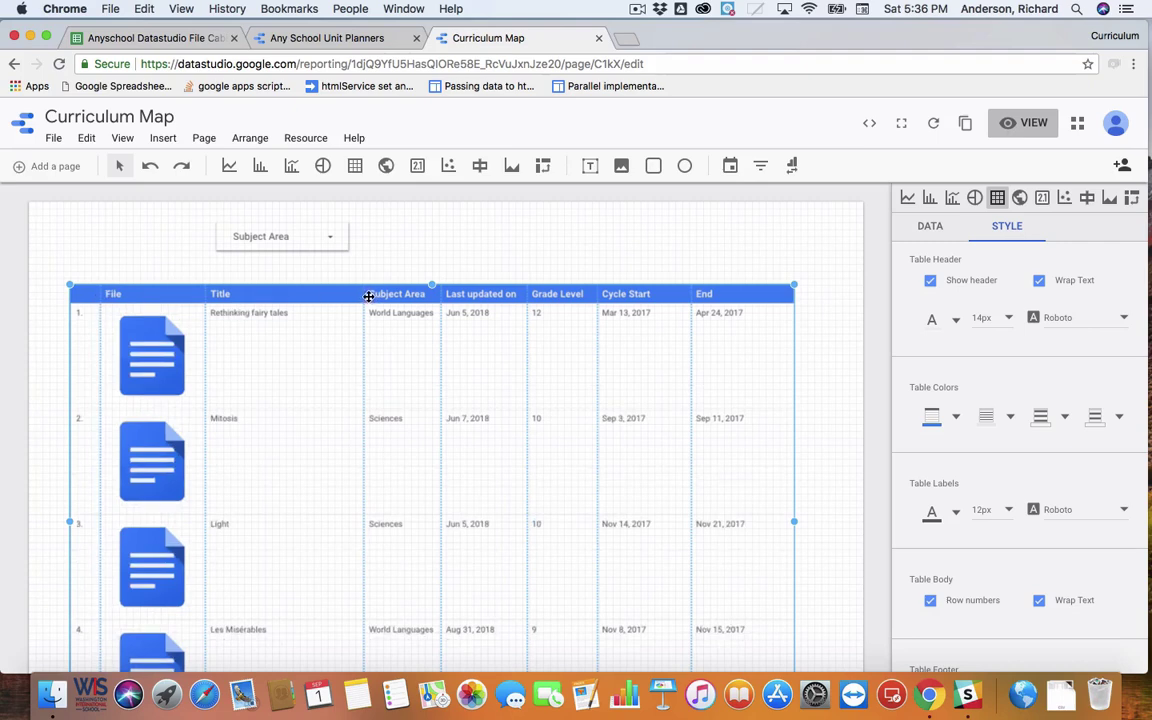
{"action": "left_click_drag", "start_coordinate": [364, 291], "coordinate": [339, 294]}
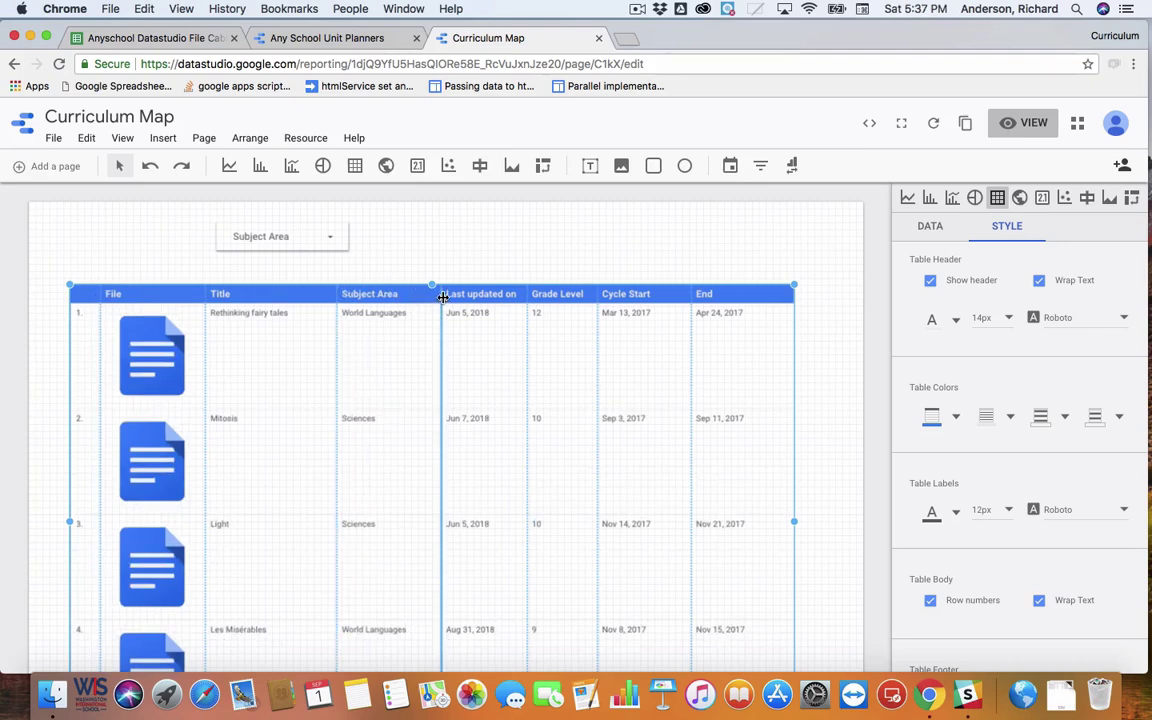
{"action": "left_click_drag", "start_coordinate": [439, 300], "coordinate": [433, 297]}
{"action": "left_click", "coordinate": [327, 38]}
{"action": "scroll", "coordinate": [509, 456], "scroll_direction": "down", "scroll_amount": 2}
{"action": "scroll", "coordinate": [509, 456], "scroll_direction": "up", "scroll_amount": 2}
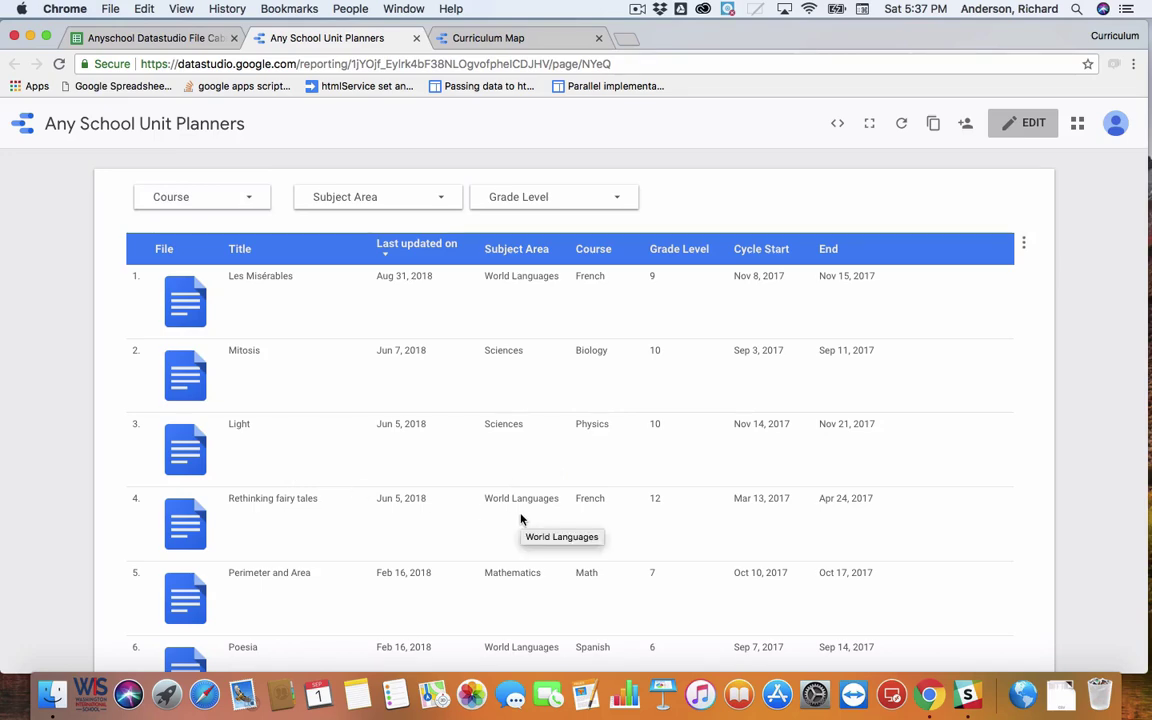
Check the source spreadsheet, return to the Curriculum Map report, and toggle full screen on and off.
{"action": "left_click", "coordinate": [176, 38]}
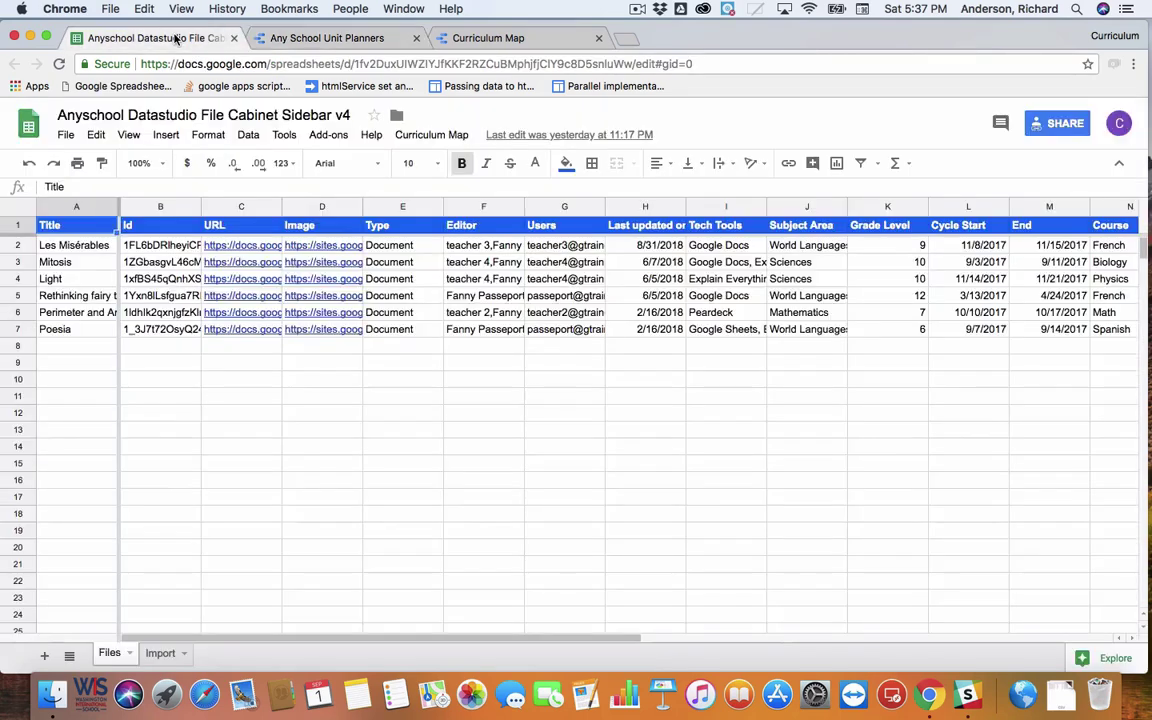
{"action": "left_click", "coordinate": [334, 38]}
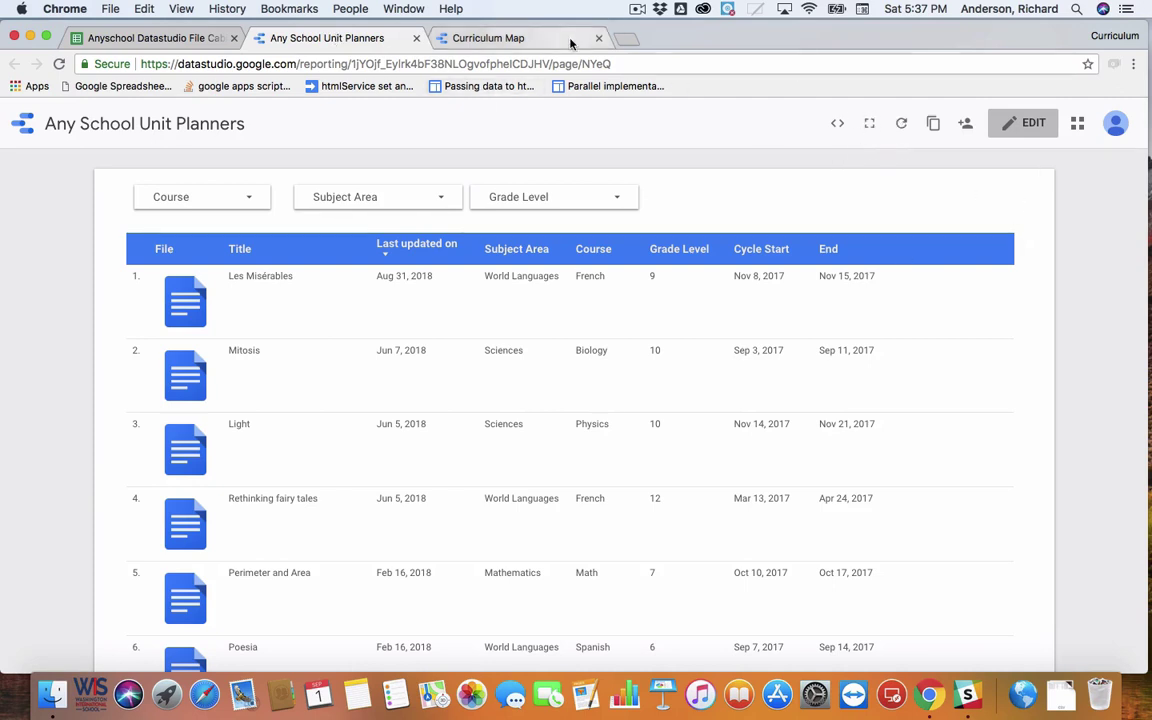
{"action": "left_click", "coordinate": [500, 38]}
{"action": "left_click", "coordinate": [901, 123]}
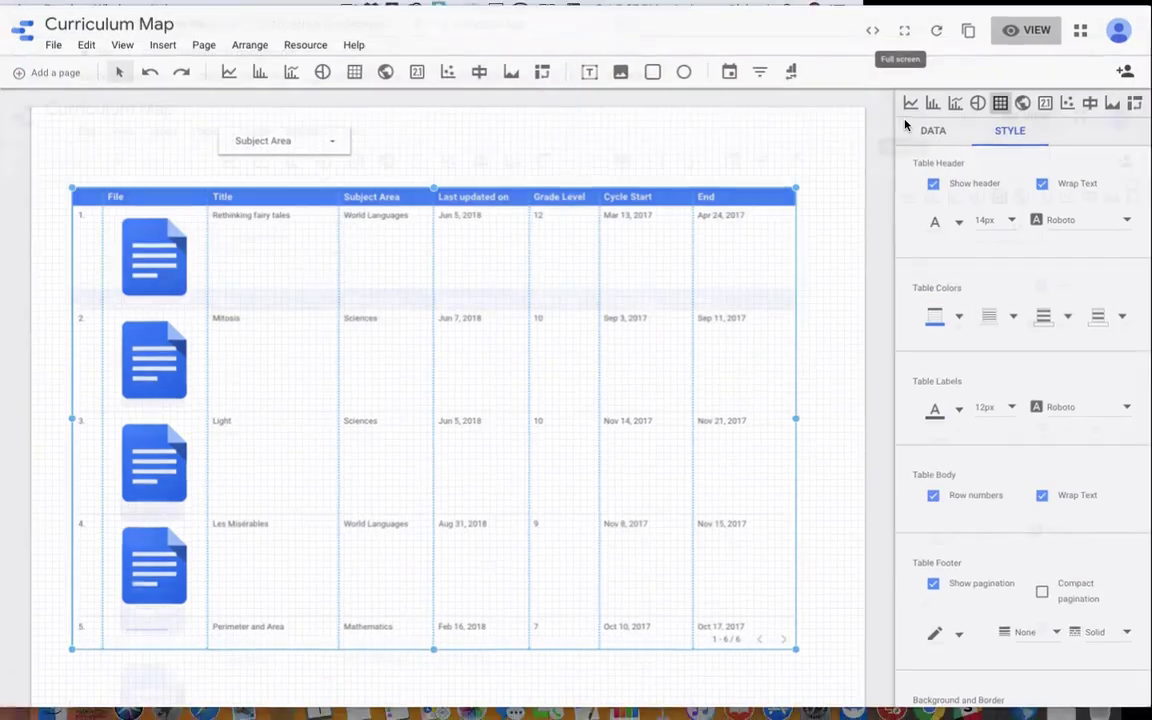
{"action": "left_click", "coordinate": [905, 25]}
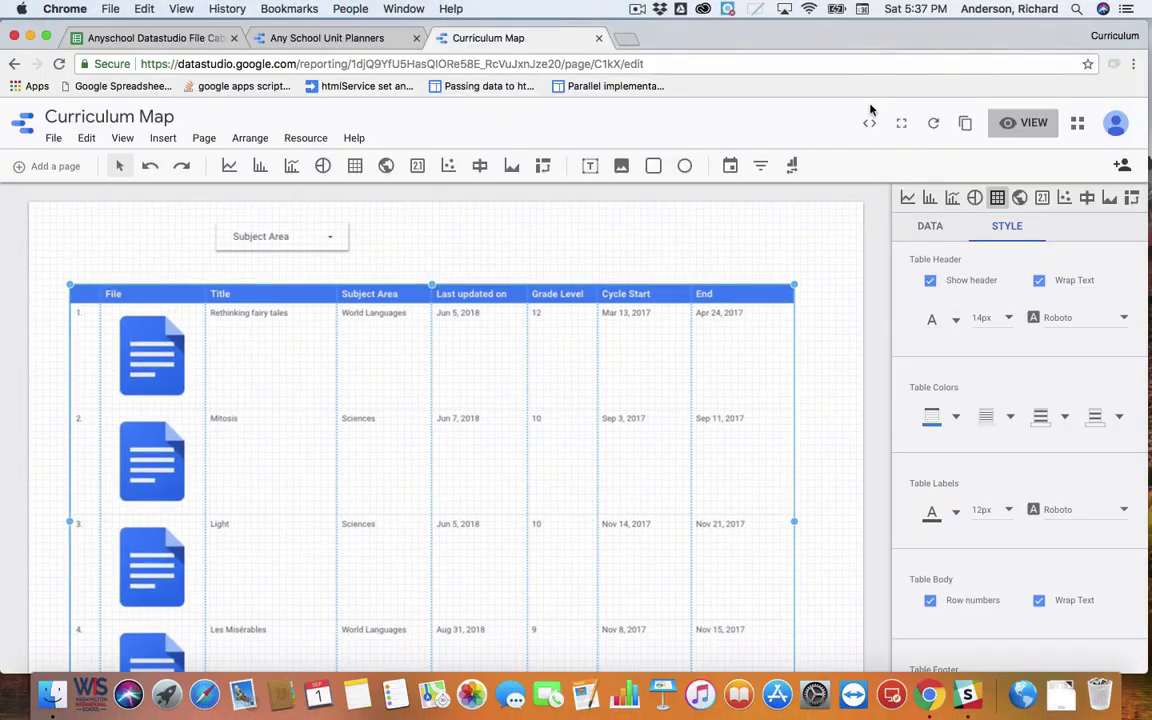
Enable embedding for the report and select the 600×450 iframe embed code.
{"action": "left_click", "coordinate": [870, 124]}
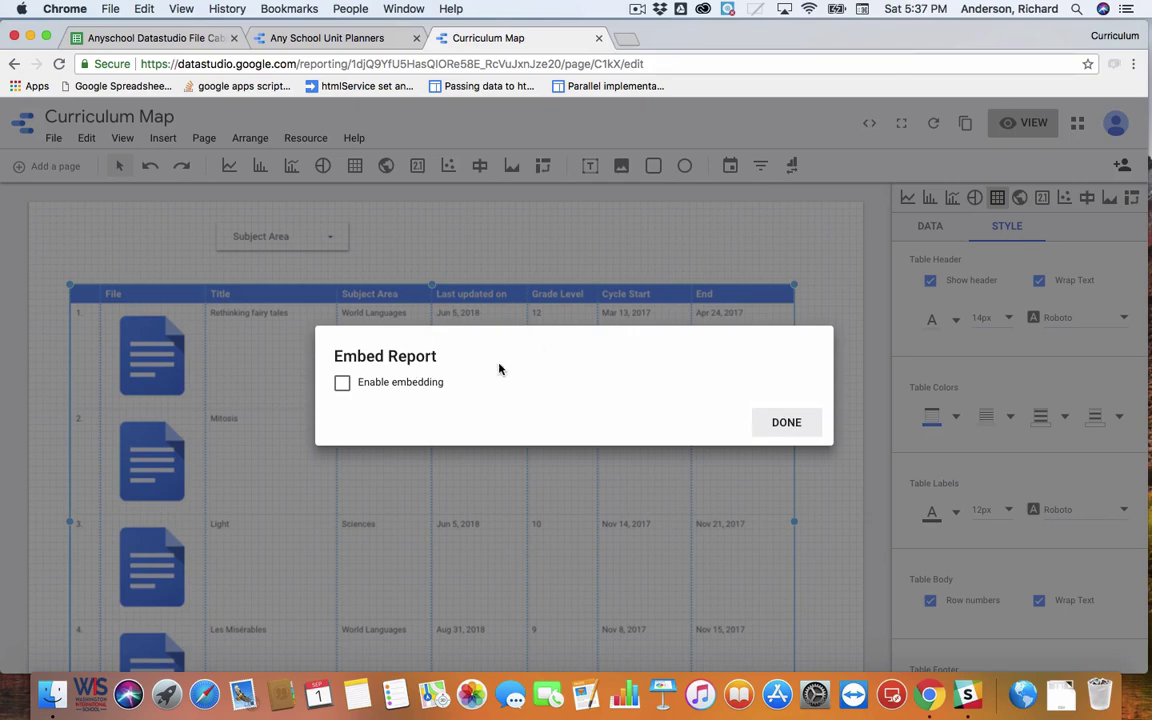
{"action": "left_click", "coordinate": [345, 383]}
{"action": "left_click", "coordinate": [647, 416]}
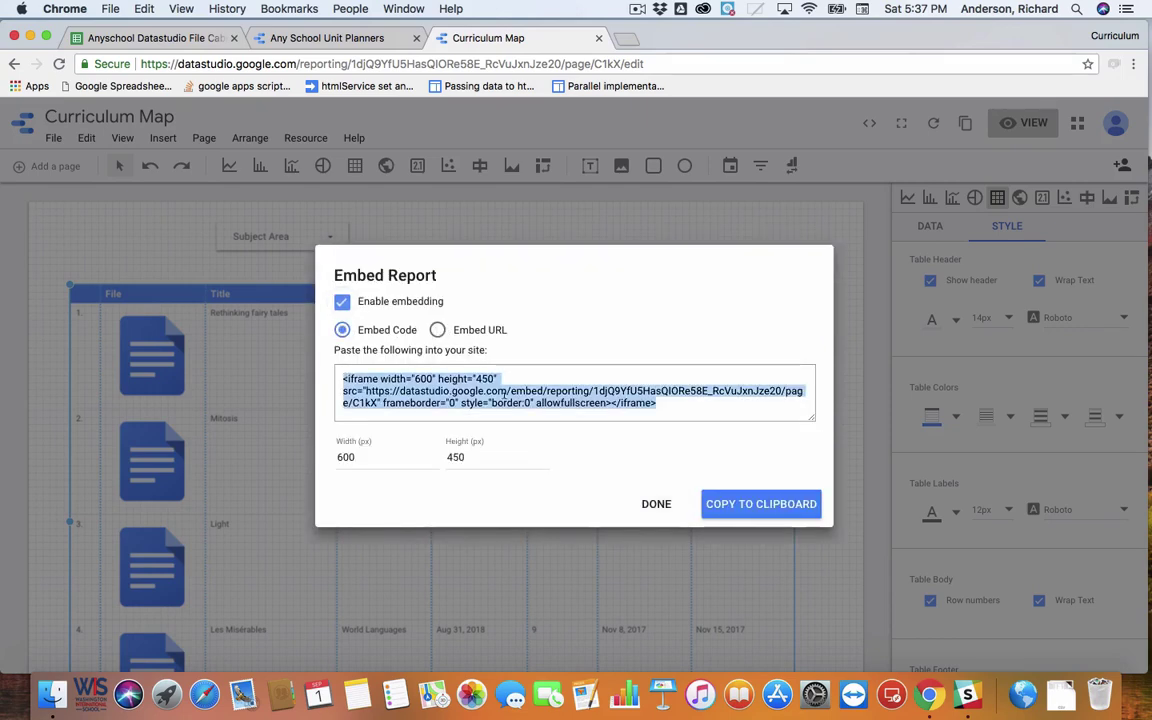
{"action": "left_click", "coordinate": [666, 509]}
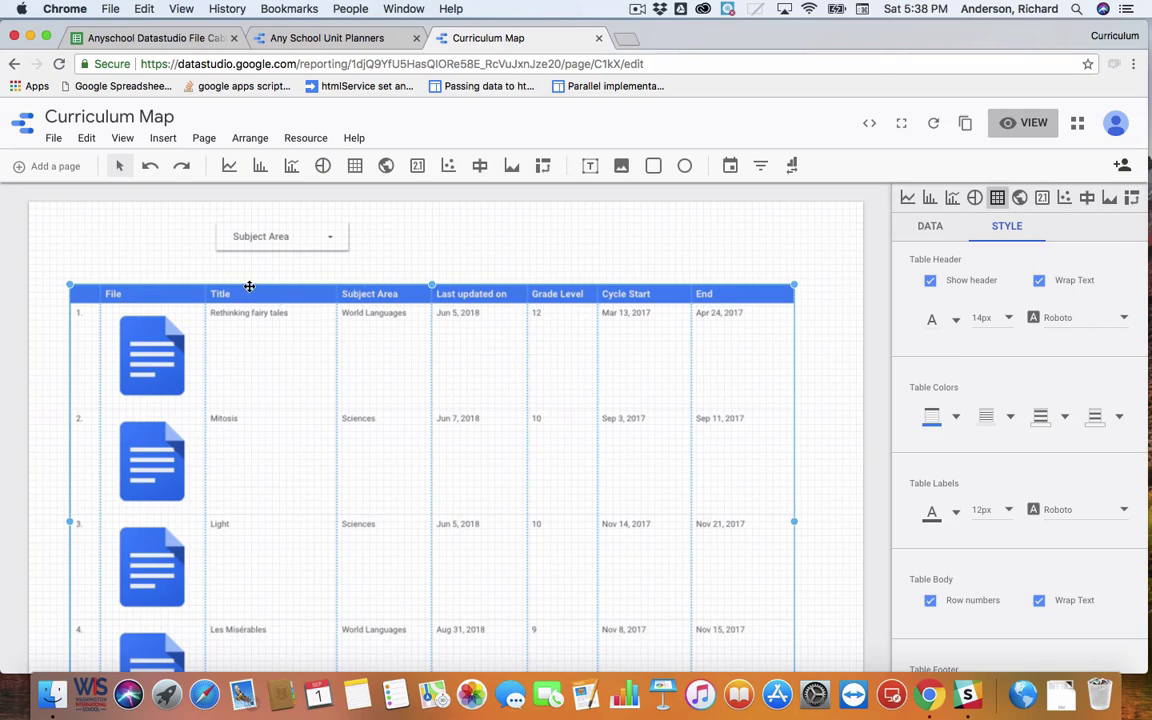
Rename the table's Title dimension to Unit in the Data panel.
{"action": "left_click", "coordinate": [933, 228]}
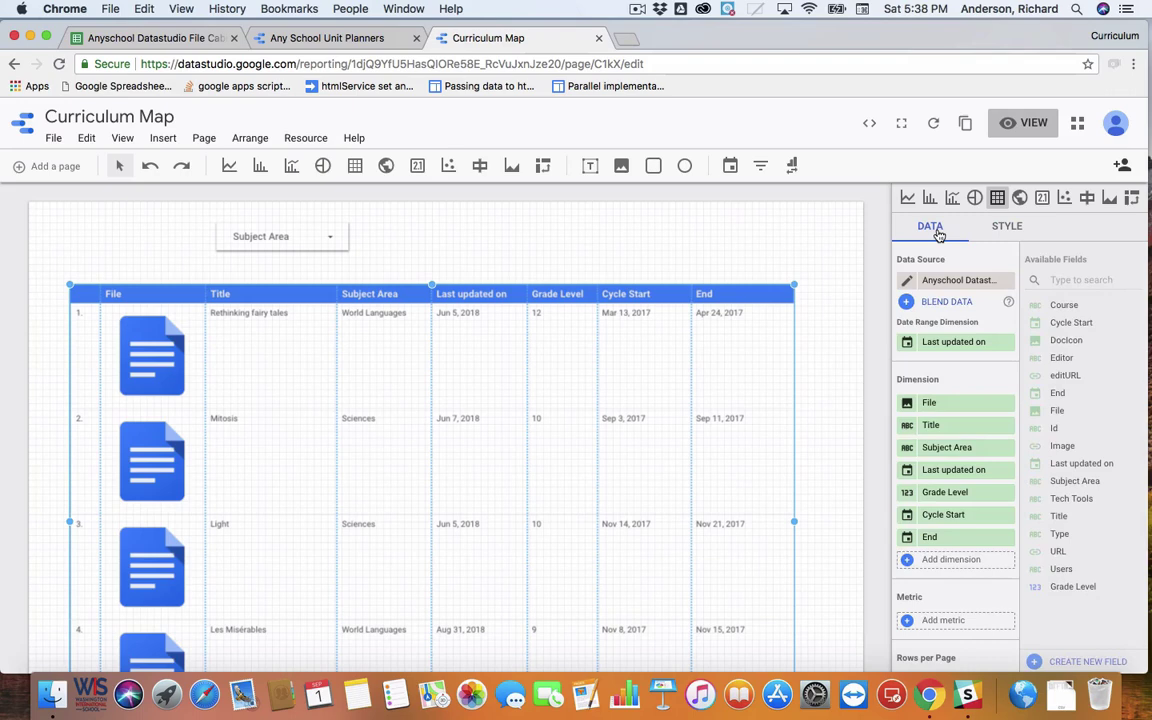
{"action": "left_click", "coordinate": [909, 428]}
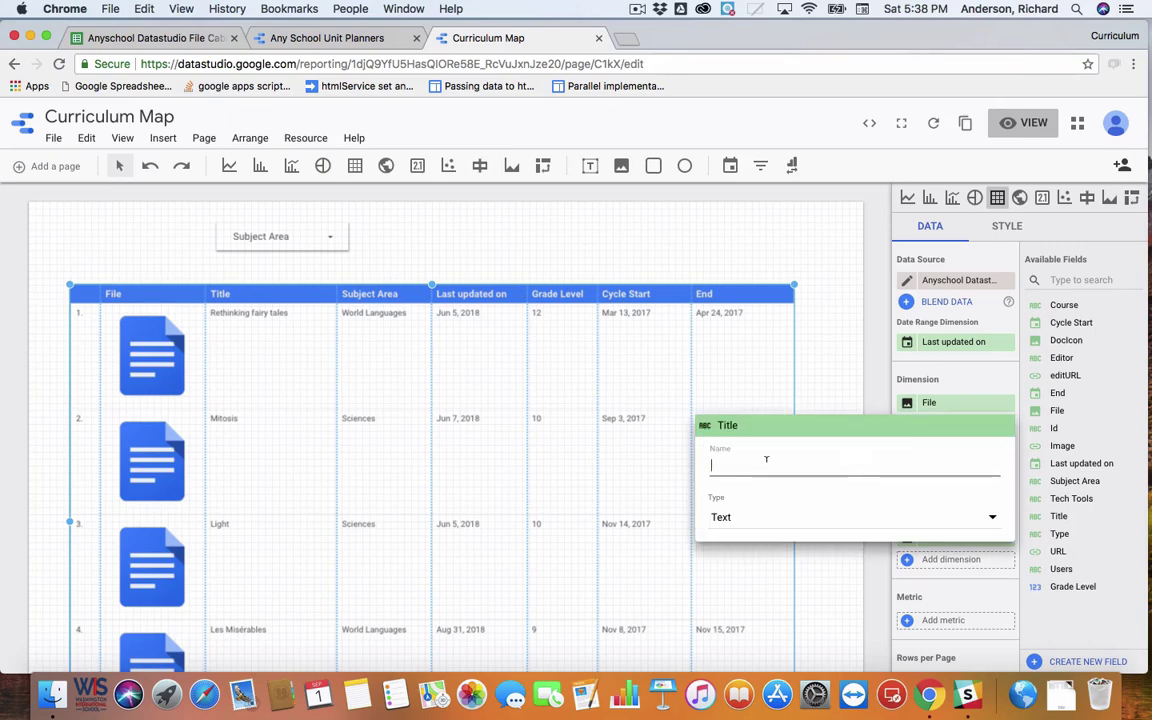
{"action": "type", "text": "U"}
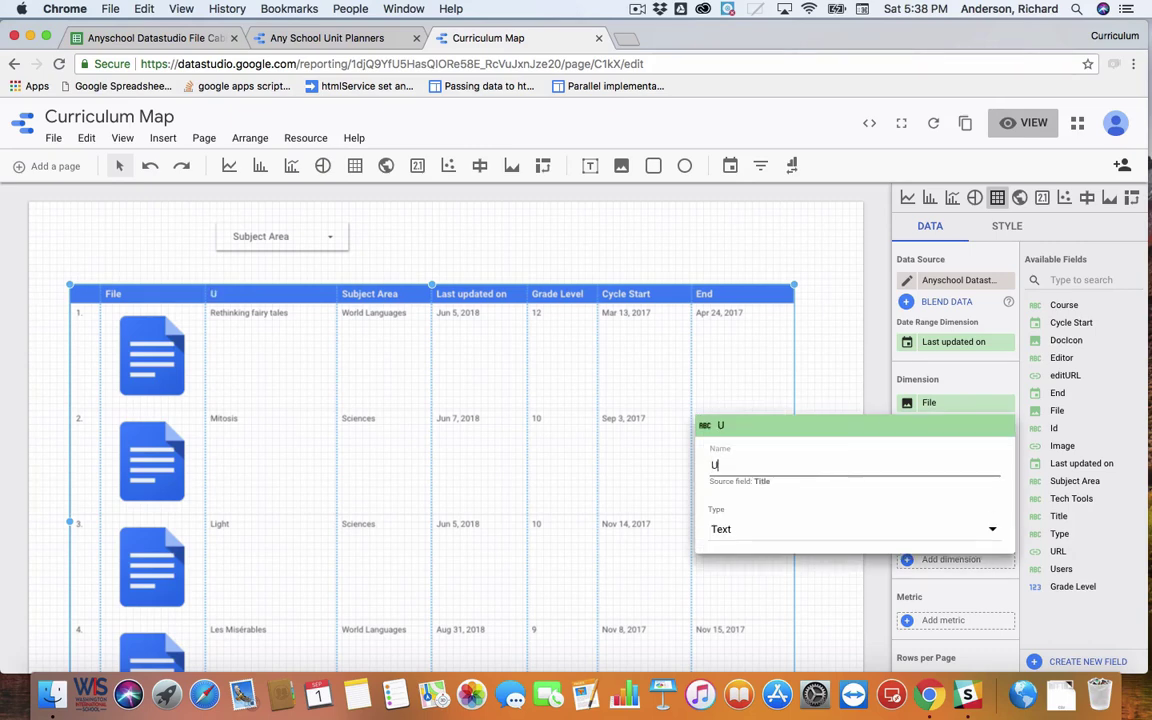
{"action": "type", "text": "nit"}
{"action": "left_click", "coordinate": [869, 371]}
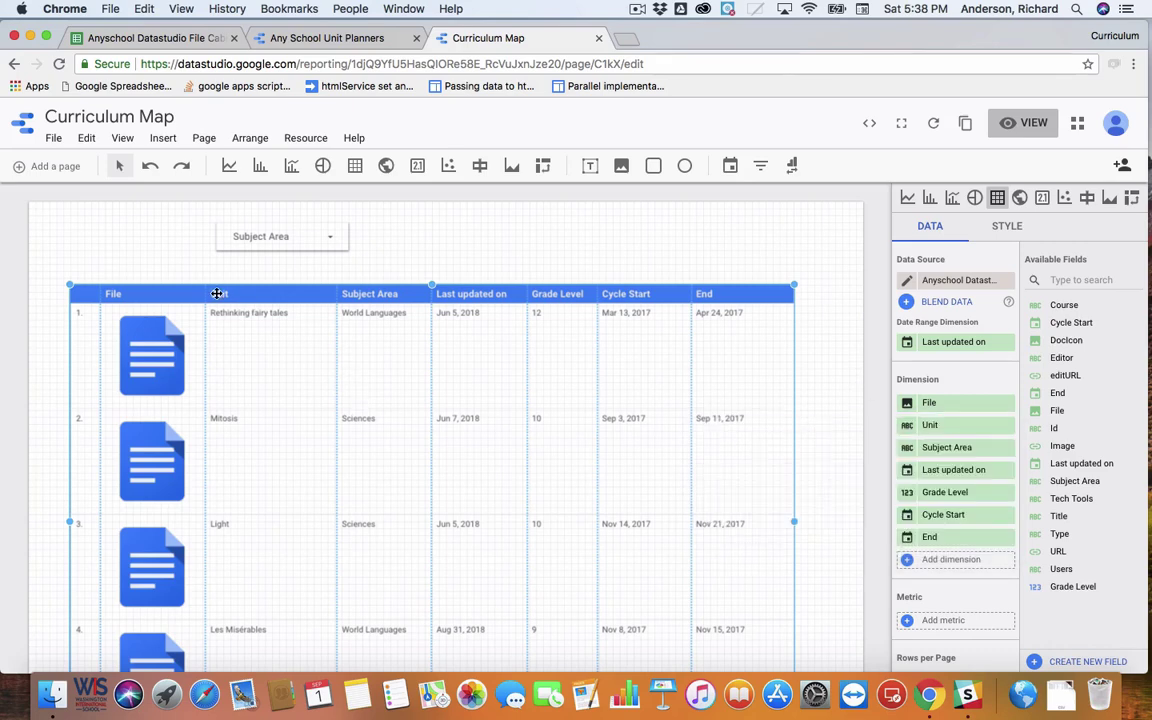